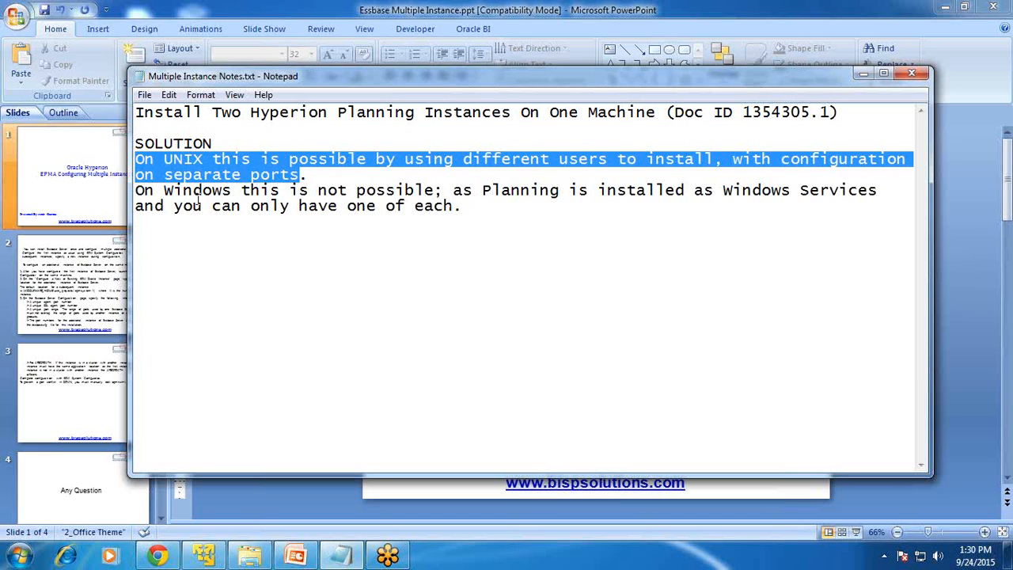
Step: Highlight why Planning can't run twice on Windows, then open the EPM_Configuration_Post1 screenshot in Paint
drag(141, 192, 446, 191)
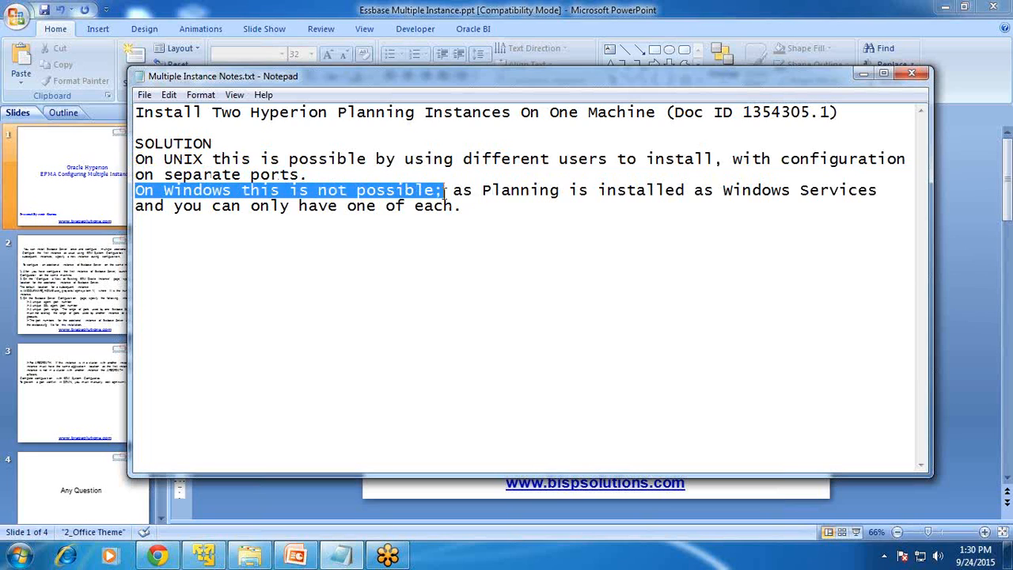
drag(615, 191, 500, 207)
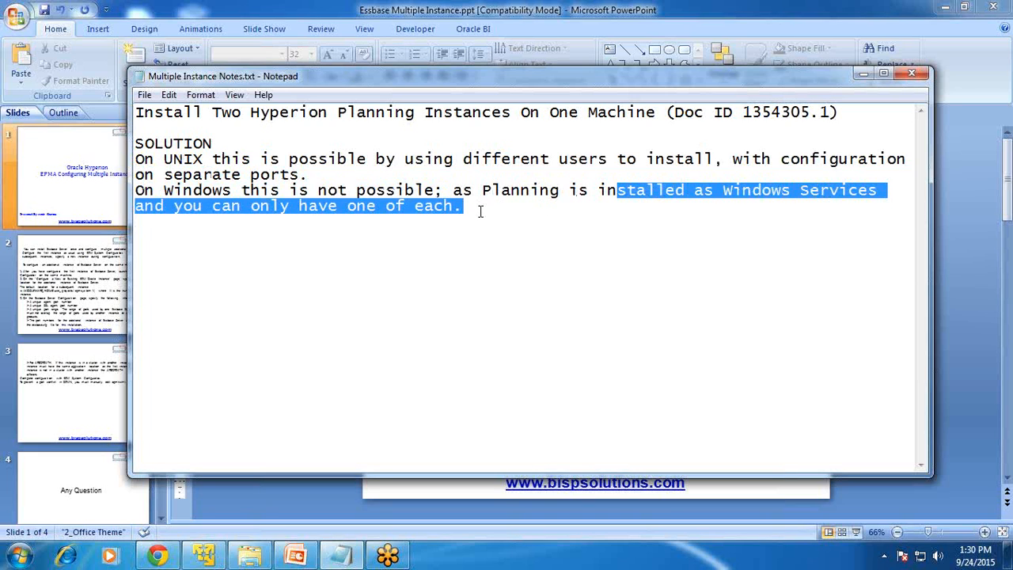
click(207, 558)
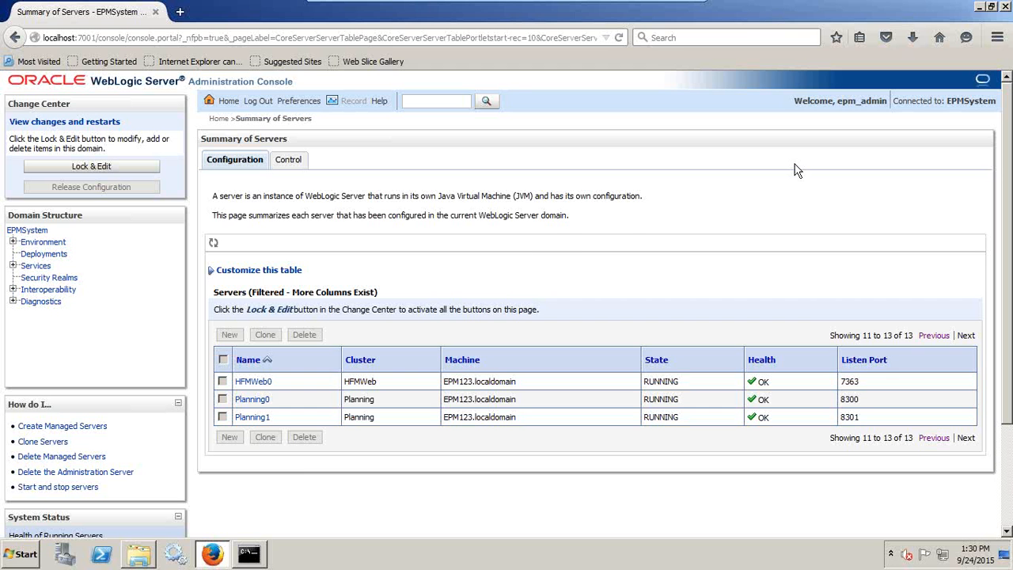
click(978, 6)
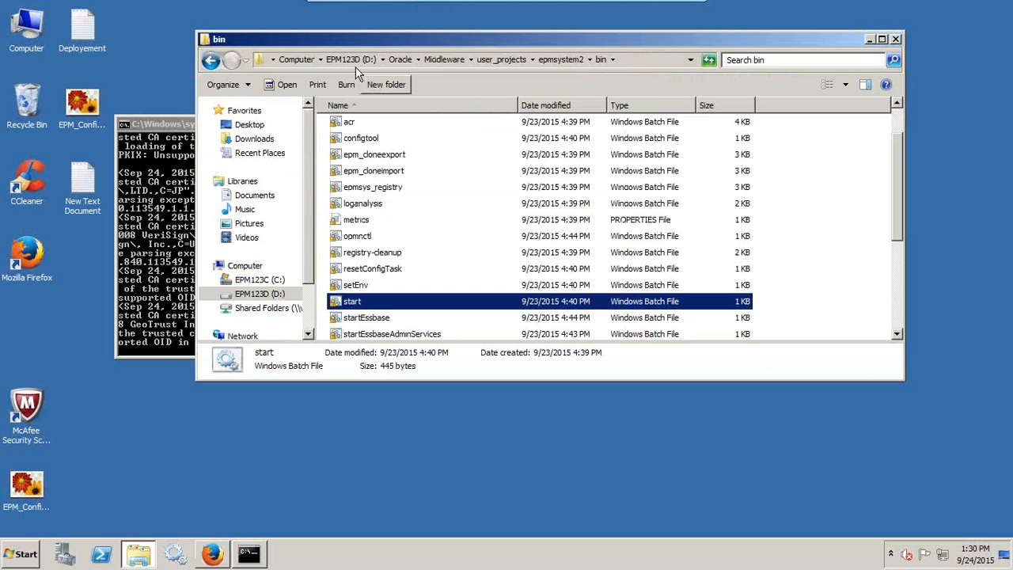
click(23, 487)
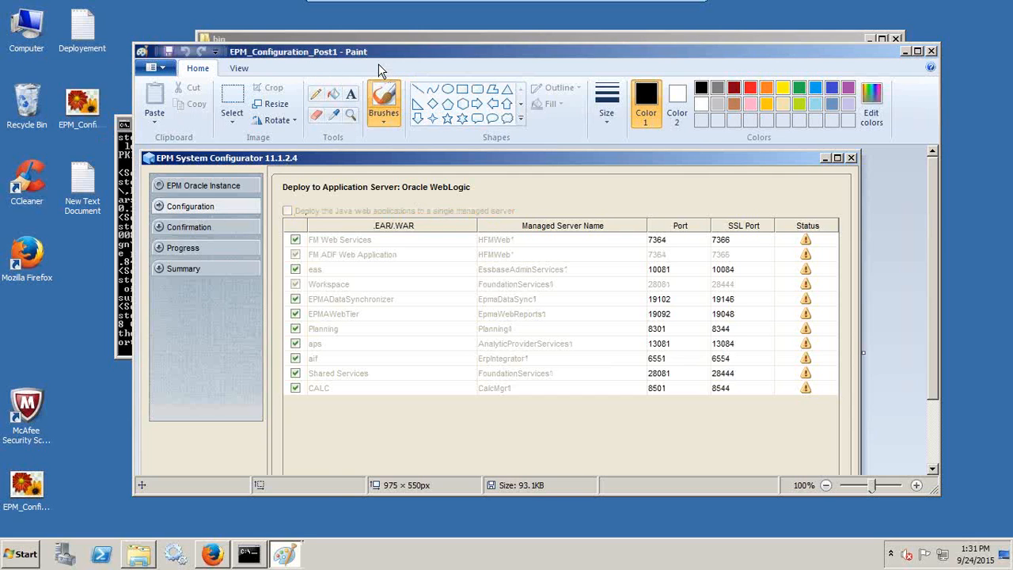
Step: Draw a thick red rectangle around the Shared Services row (28080/28443) in EPM_Configuration_Post
drag(328, 51, 524, 85)
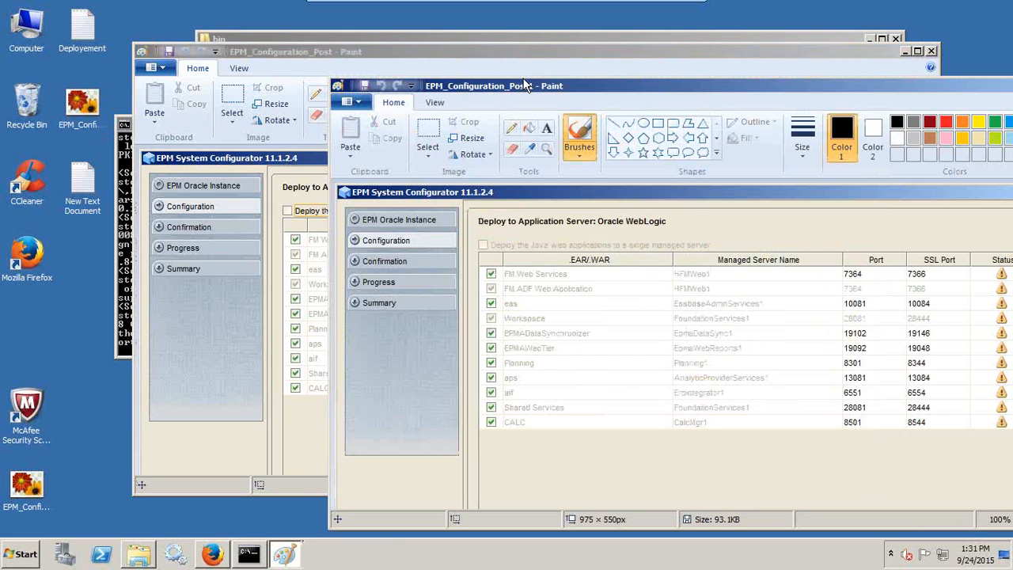
mouse_move(449, 49)
mouse_down()
mouse_move(443, 32)
mouse_move(307, 8)
mouse_up()
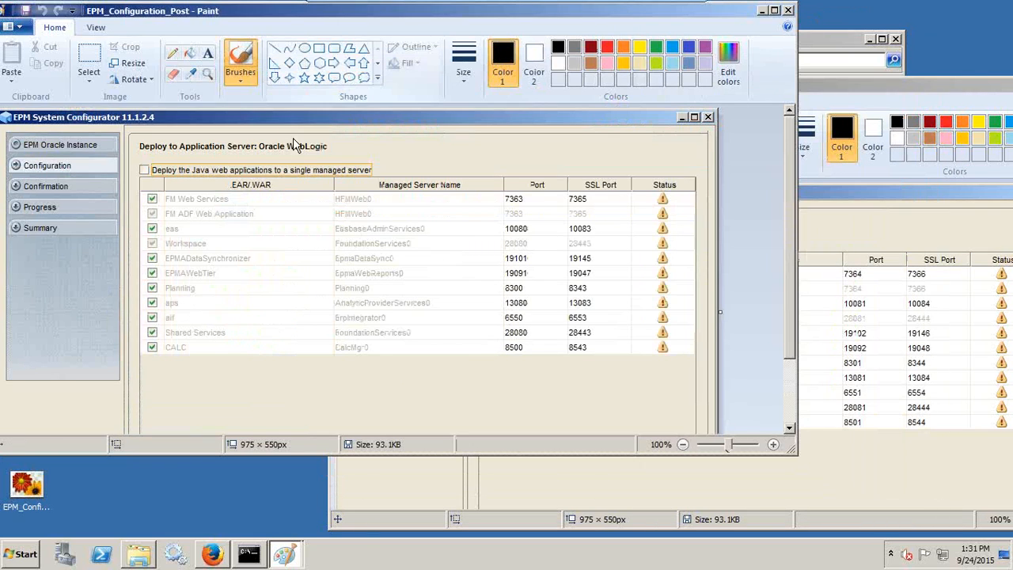
click(319, 49)
click(464, 67)
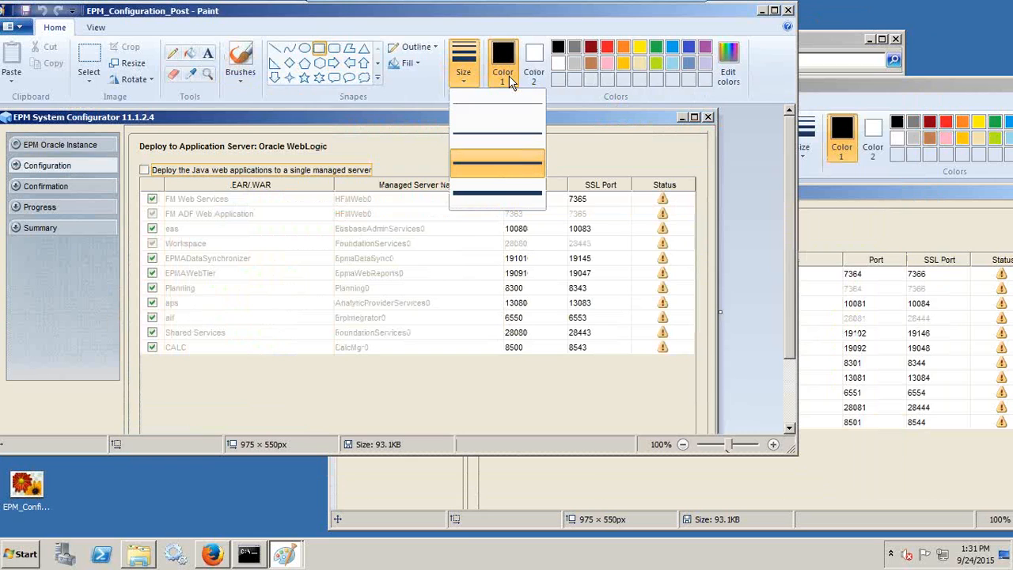
click(490, 132)
click(606, 48)
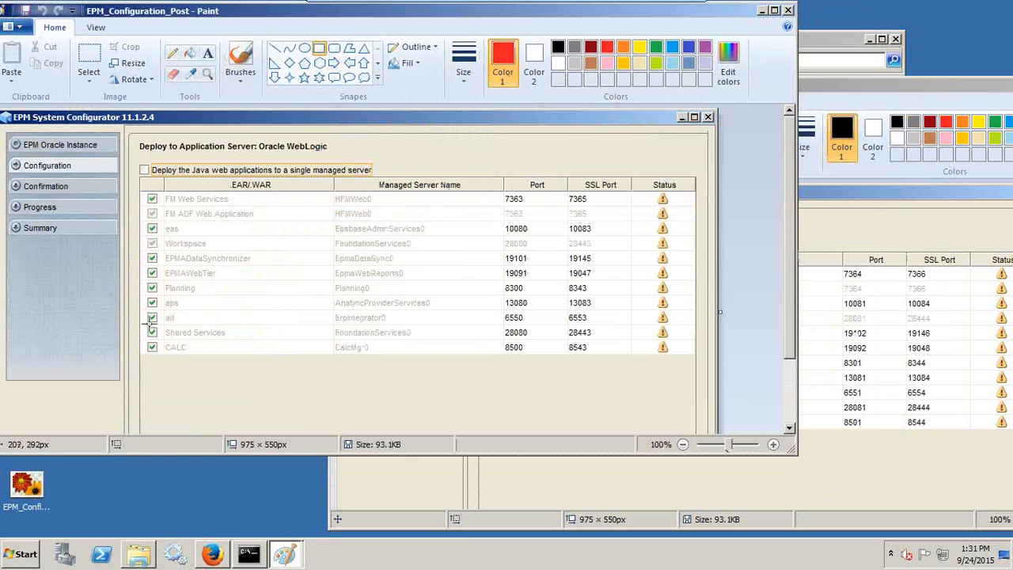
mouse_move(140, 324)
mouse_down()
mouse_move(187, 349)
mouse_move(391, 337)
mouse_move(622, 346)
mouse_up()
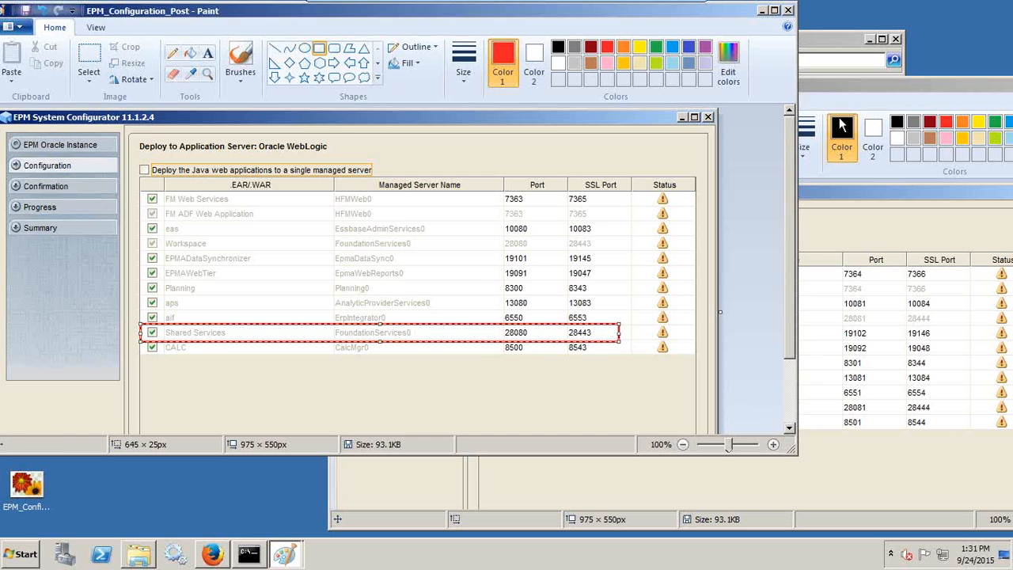
Step: Box the Shared Services row (28081/28444) in EPM_Configuration_Post1 with a thick black rectangle
click(842, 91)
drag(787, 81, 643, 45)
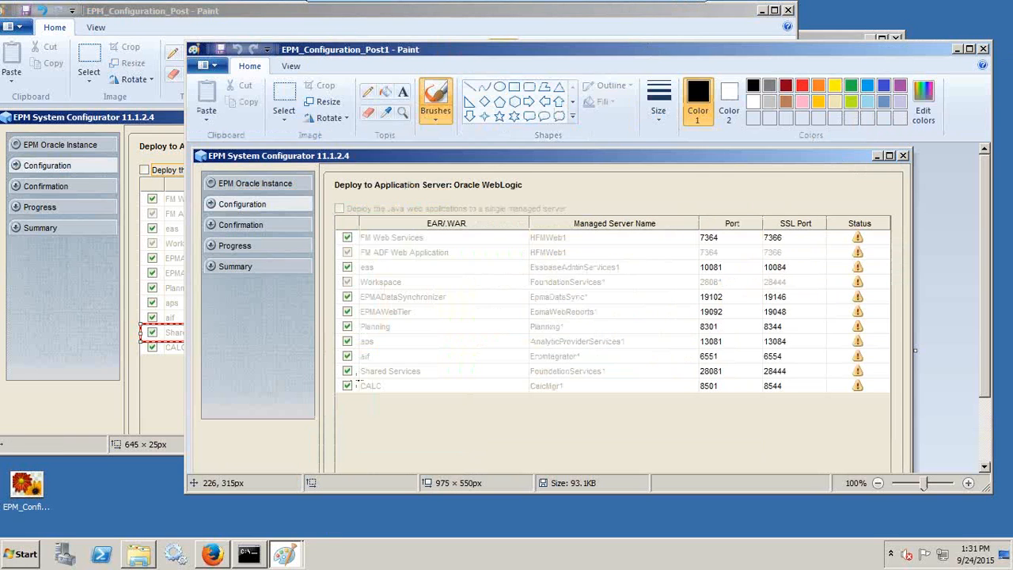
drag(338, 358, 486, 386)
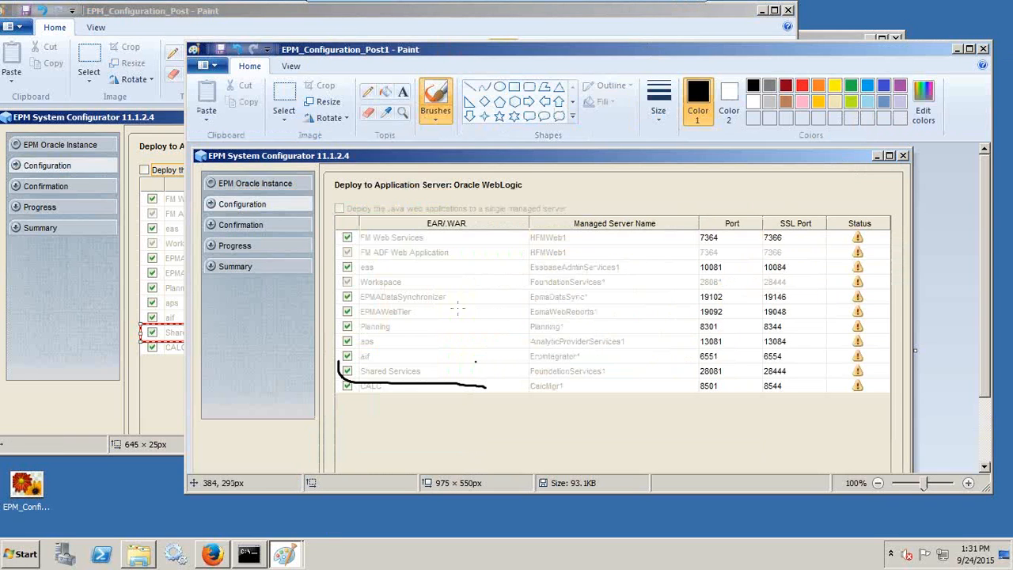
key(ctrl+z)
click(514, 87)
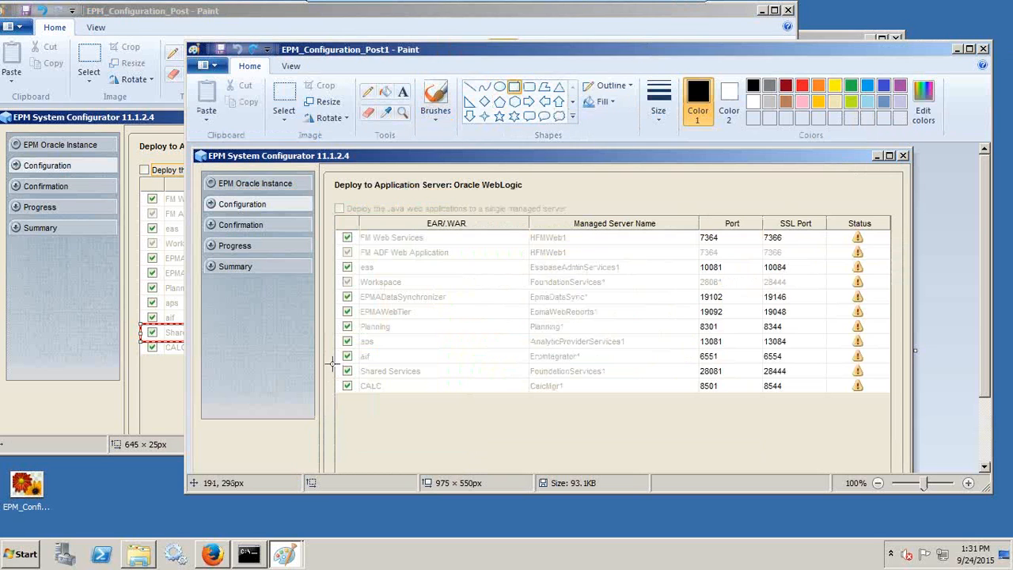
mouse_move(333, 363)
mouse_down()
mouse_move(468, 382)
mouse_move(689, 368)
mouse_move(892, 378)
mouse_up()
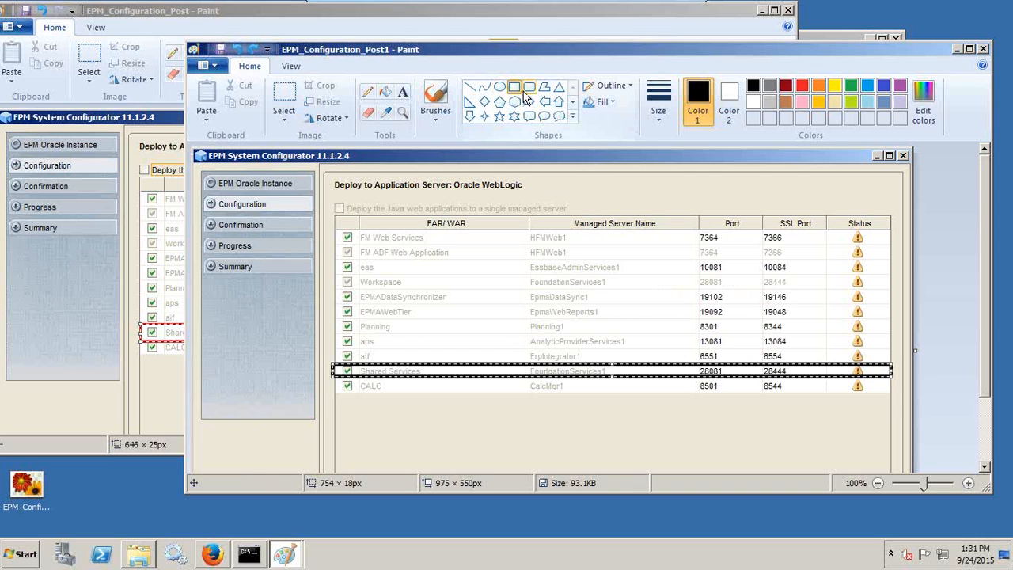
click(658, 99)
click(693, 174)
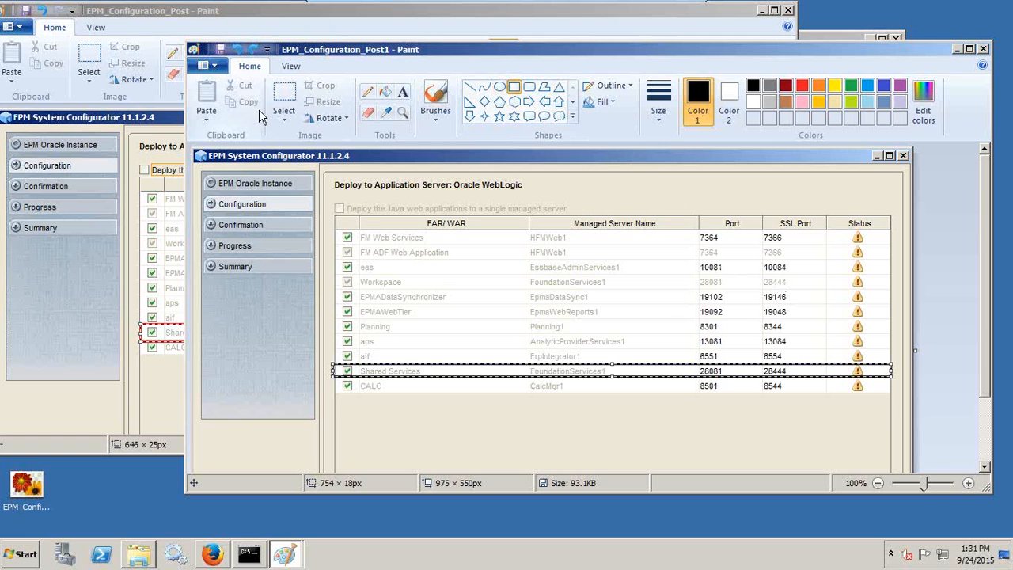
Step: Minimize both Paint screenshot windows
mouse_move(409, 63)
mouse_down()
mouse_move(661, 69)
mouse_move(321, 72)
mouse_up()
click(890, 64)
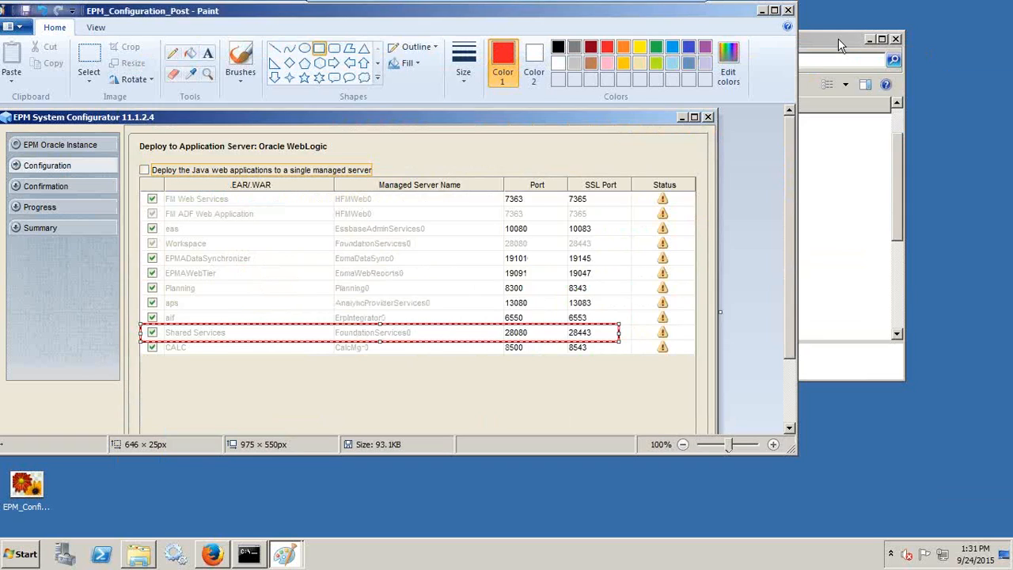
click(764, 11)
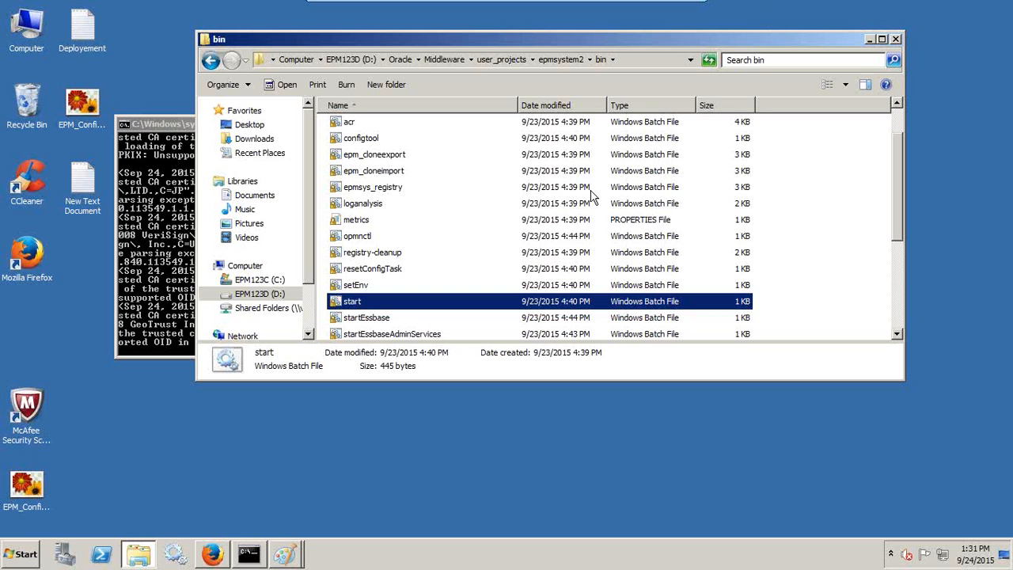
Step: Open user_projects\epmsystem1\bin and move that Explorer window to the right
click(501, 61)
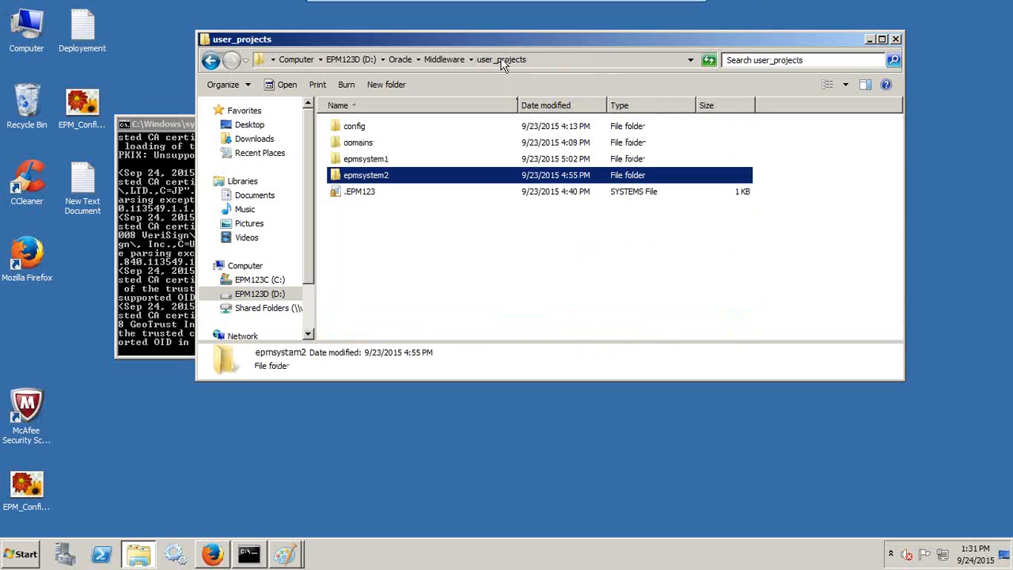
click(386, 159)
click(386, 177)
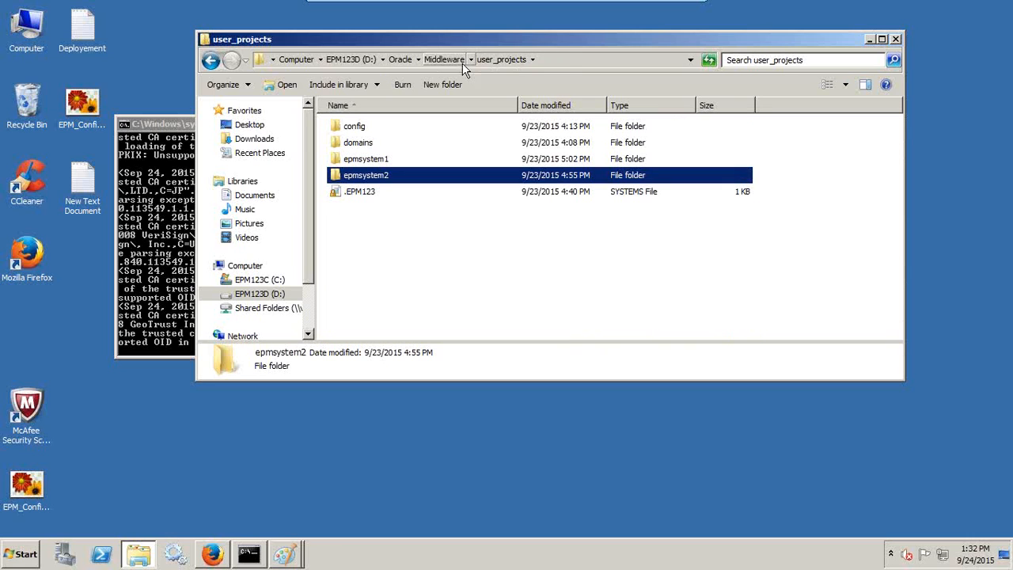
click(392, 162)
click(385, 175)
click(386, 159)
click(384, 179)
double_click(389, 161)
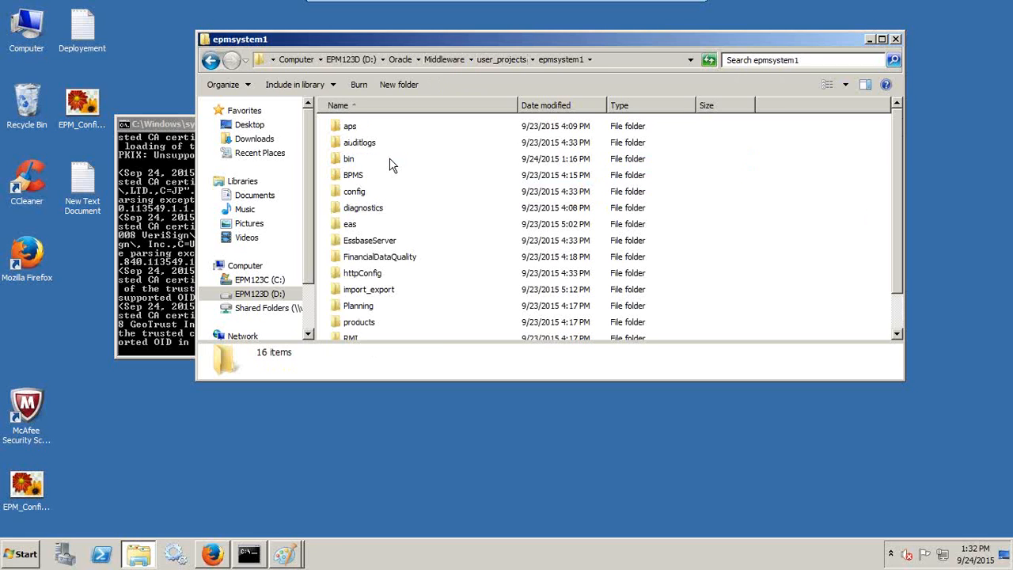
double_click(366, 160)
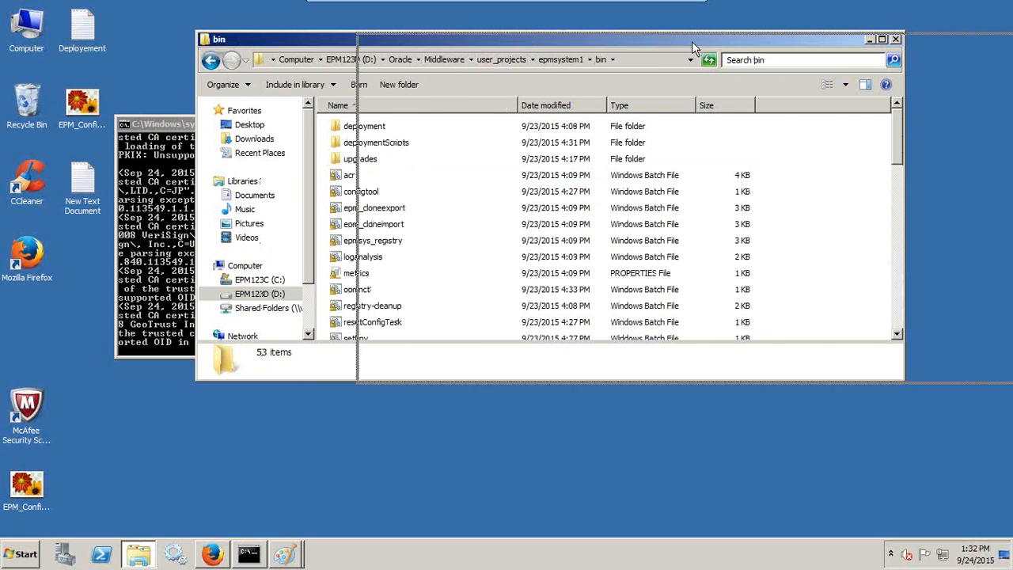
drag(531, 44, 691, 42)
Step: In a second Explorer window, open D:\Oracle\Middleware\user_projects\epmsystem2\bin and select its start script
key(super+e)
click(62, 249)
click(79, 265)
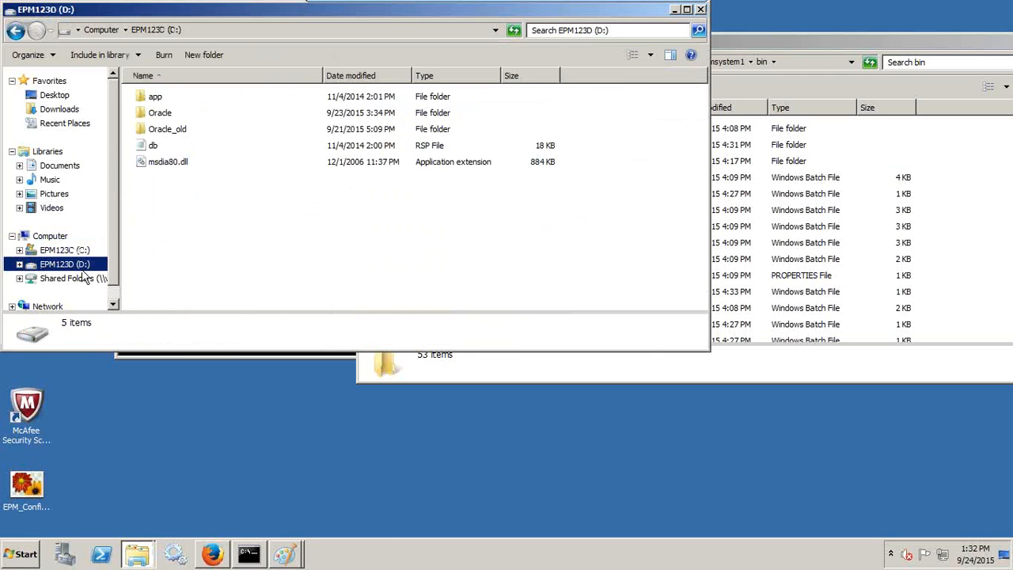
double_click(187, 115)
double_click(176, 99)
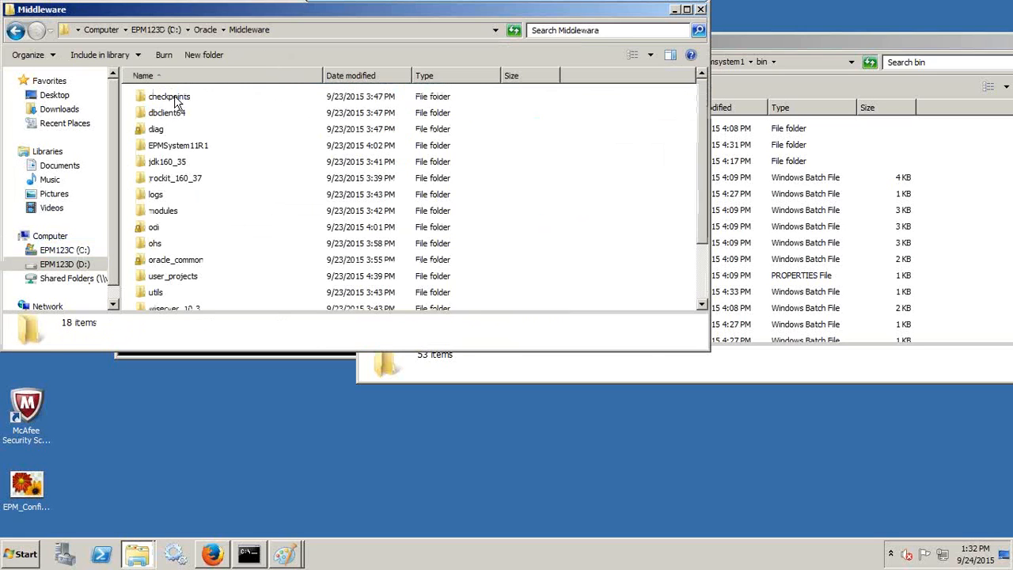
scroll(181, 248, down, 2)
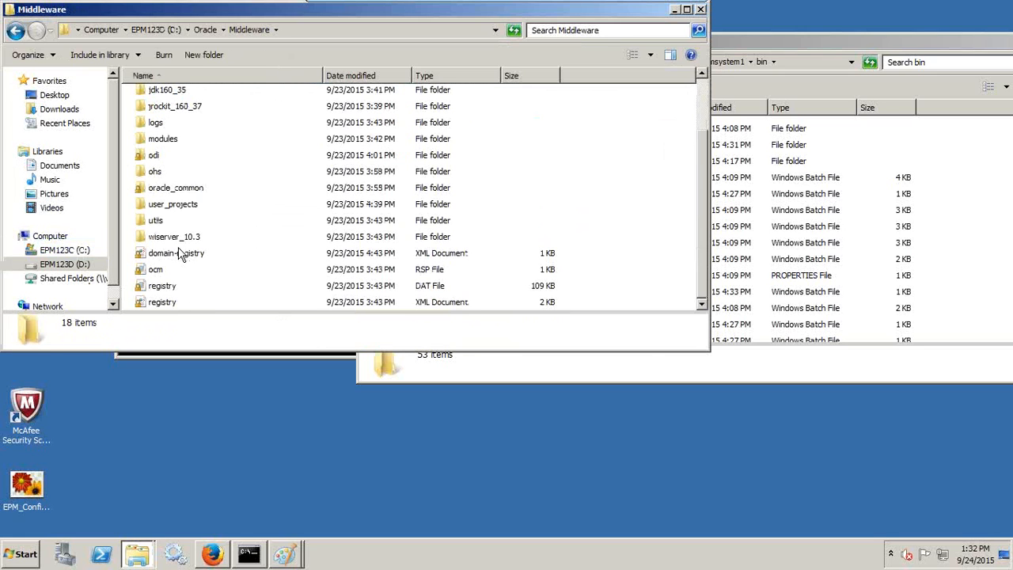
double_click(188, 206)
double_click(181, 148)
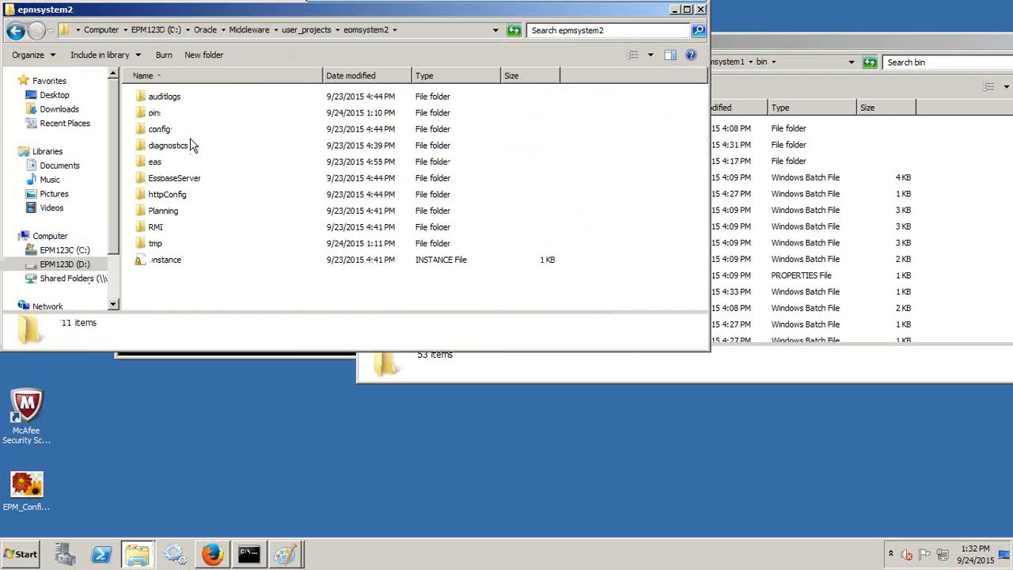
double_click(158, 117)
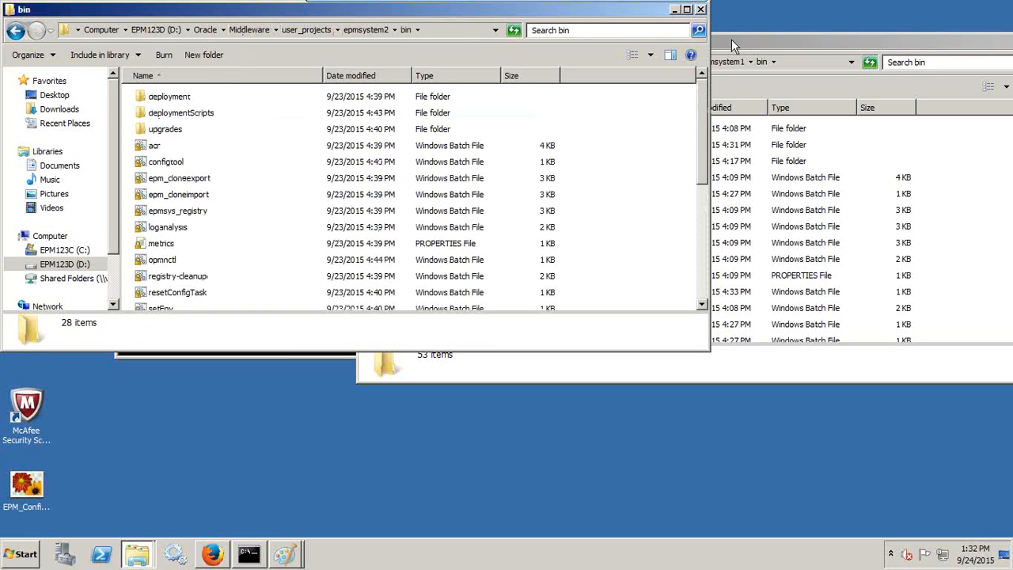
scroll(222, 182, down, 4)
click(167, 140)
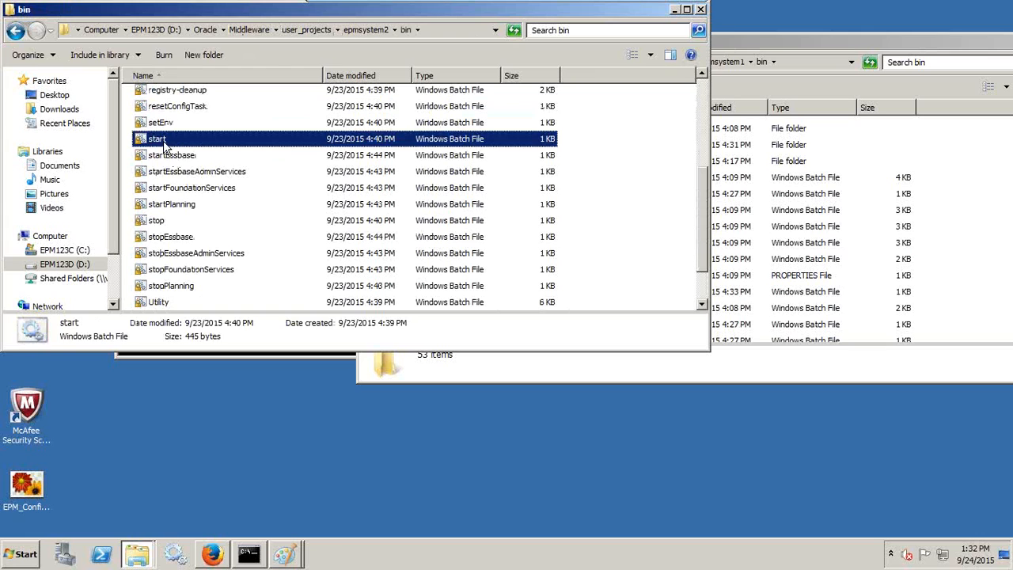
Step: Select the start script in the epmsystem1 bin folder
click(738, 46)
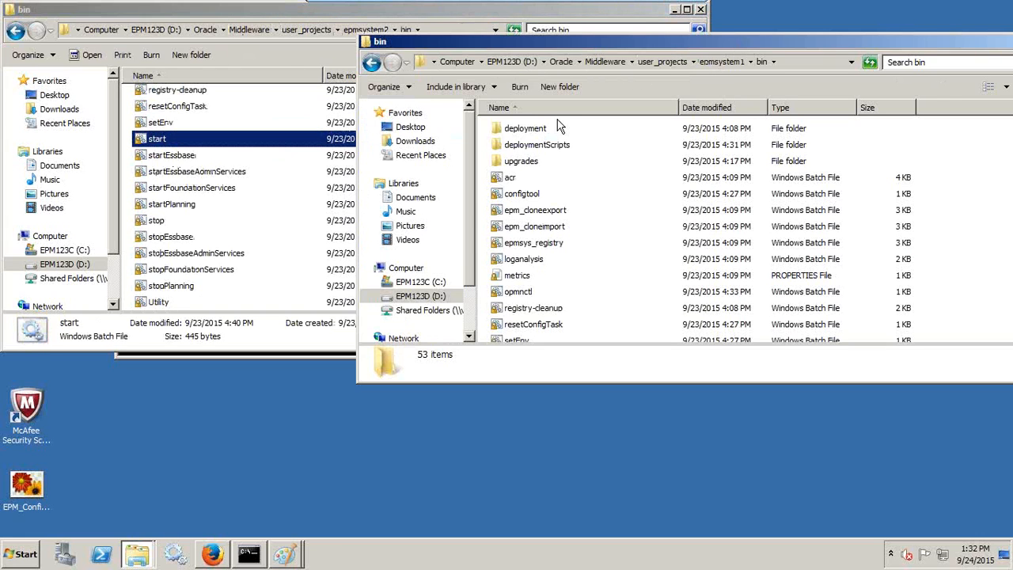
scroll(535, 262, down, 2)
click(522, 269)
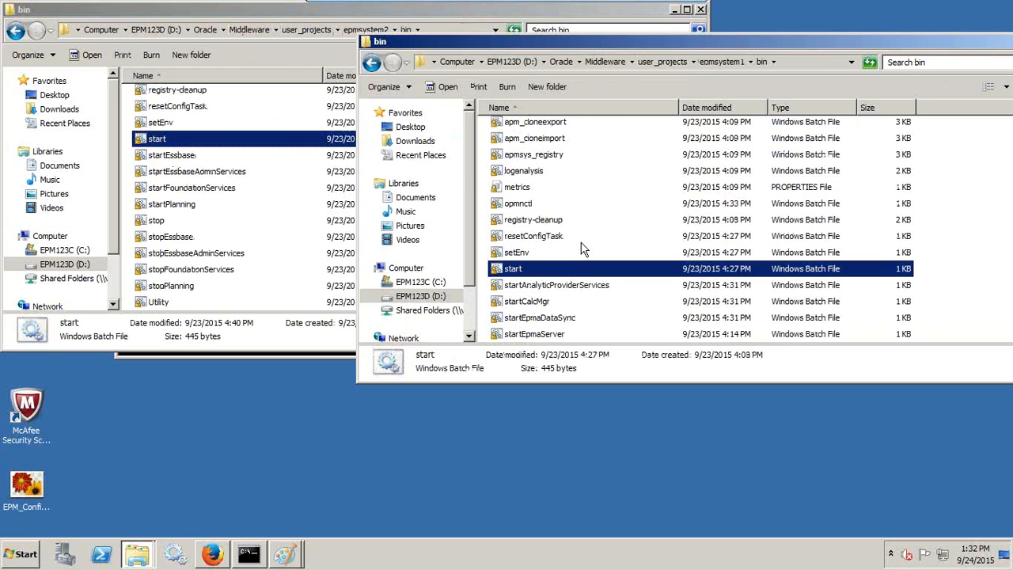
click(212, 553)
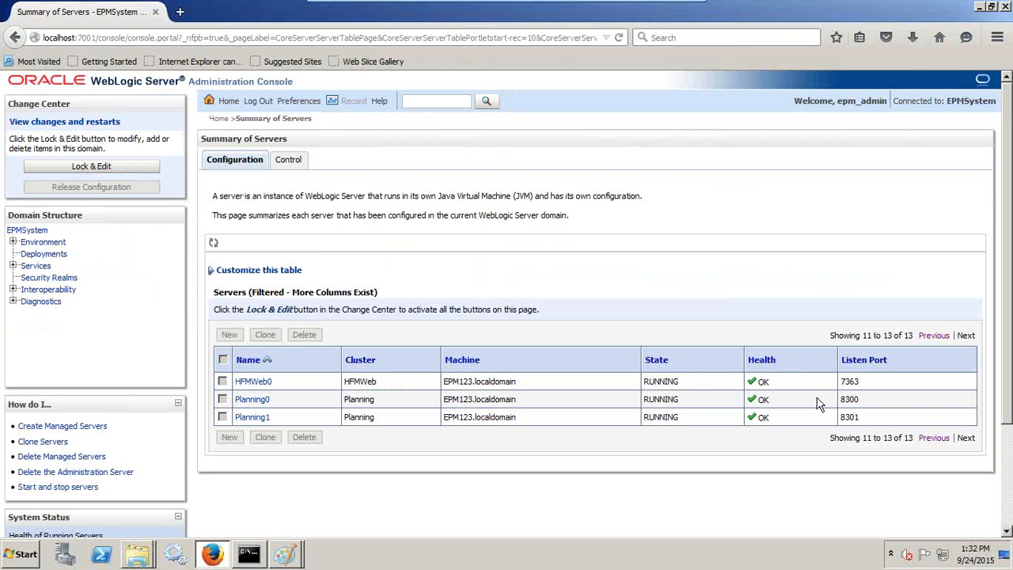
Step: Check the Listen Port column for all 13 servers across both pages of Summary of Servers
scroll(870, 399, down, 2)
click(931, 353)
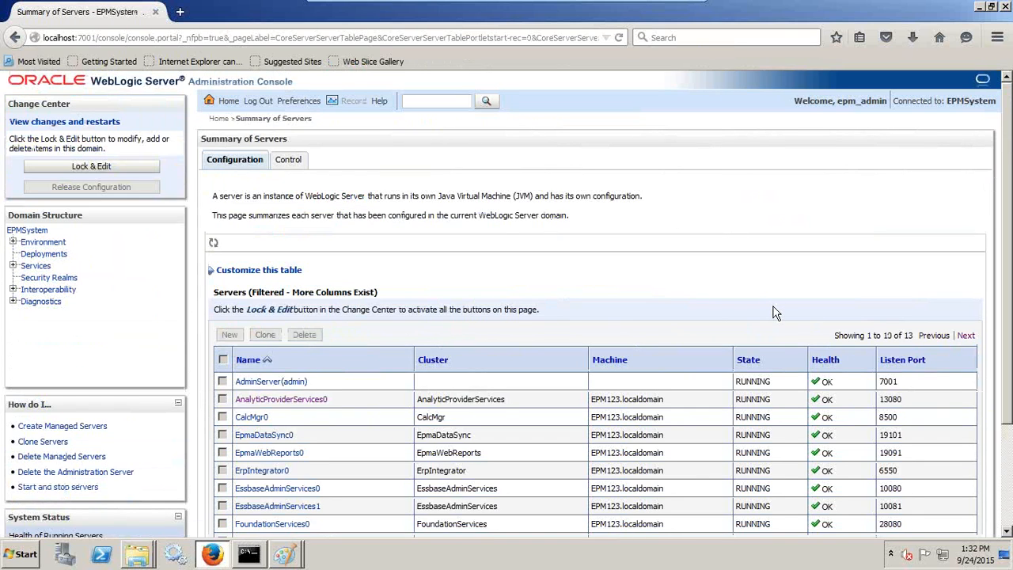
scroll(775, 313, down, 3)
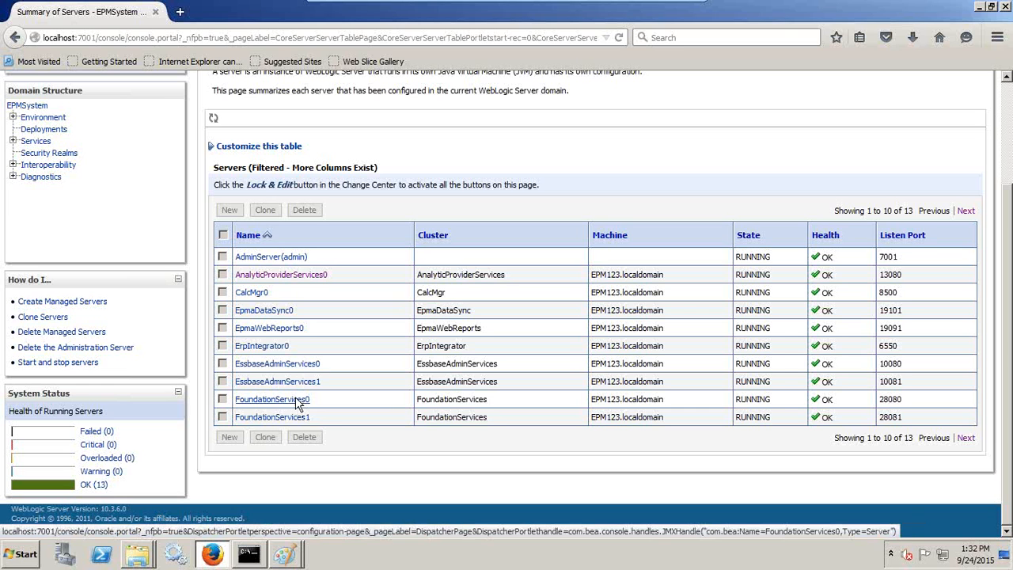
click(965, 437)
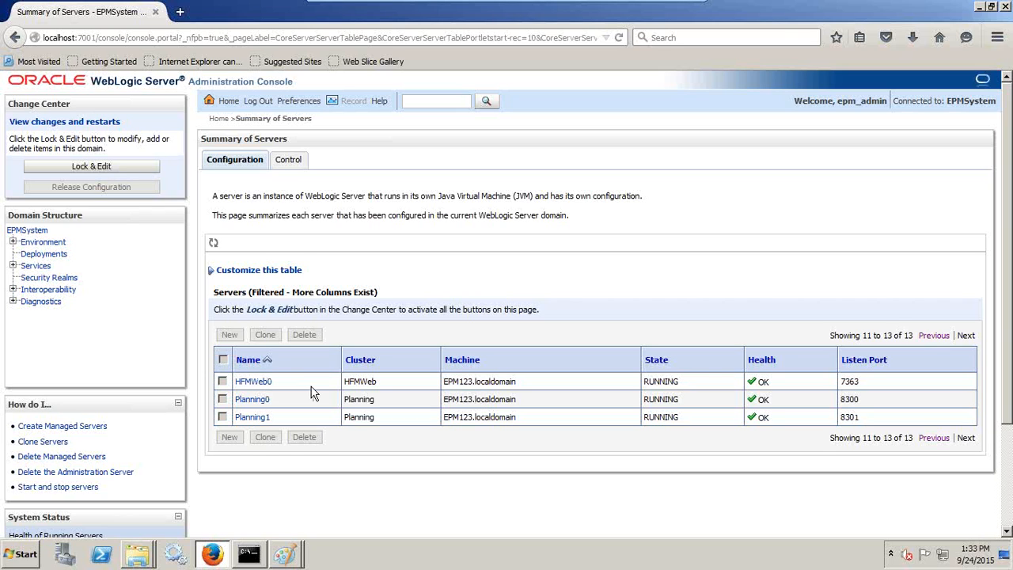
click(937, 438)
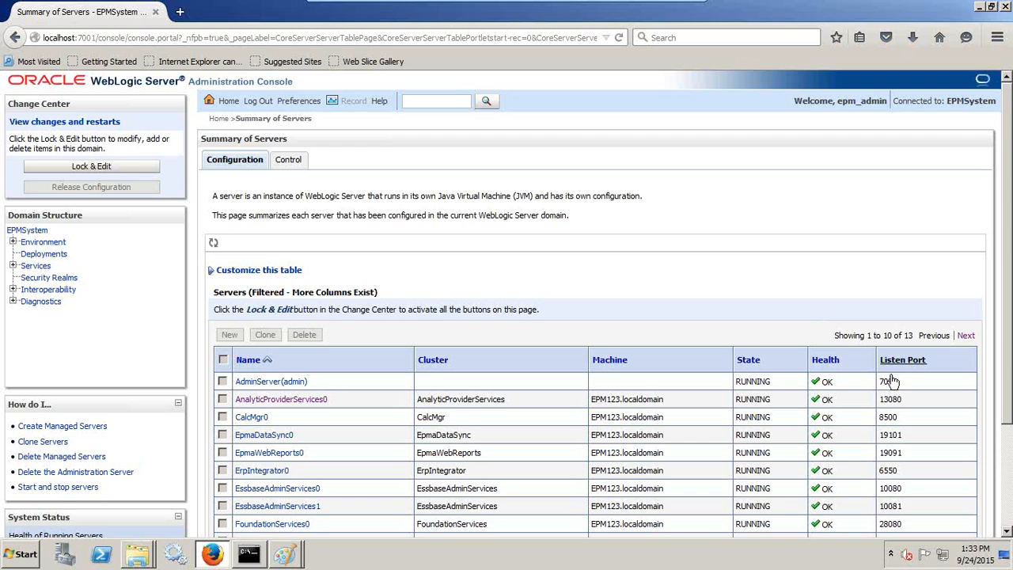
scroll(897, 365, down, 3)
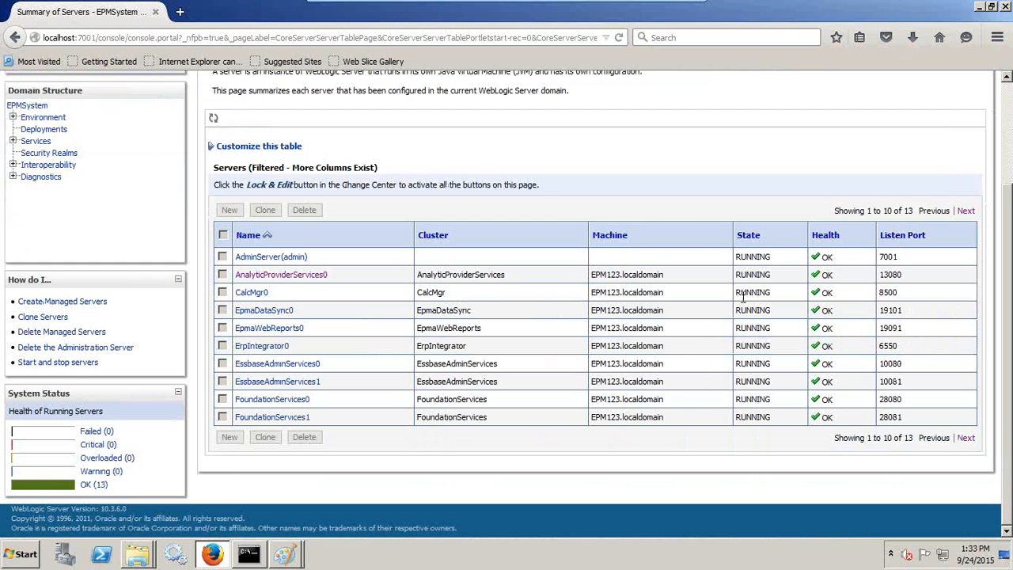
scroll(742, 296, up, 3)
click(180, 11)
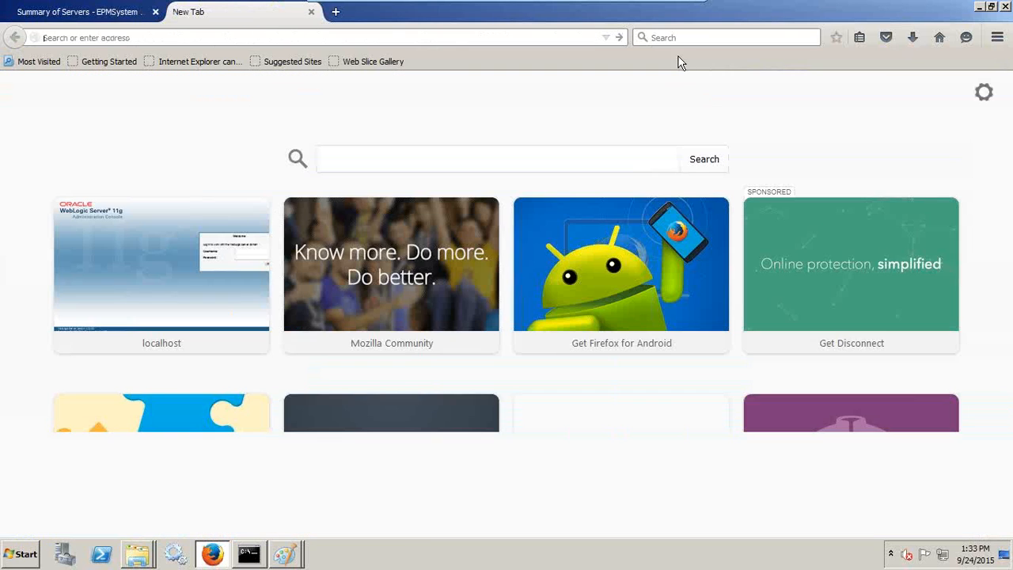
Step: Open Workspace at localhost:28080/workspace/index.jsp in one tab and on port 28081 in another
click(606, 38)
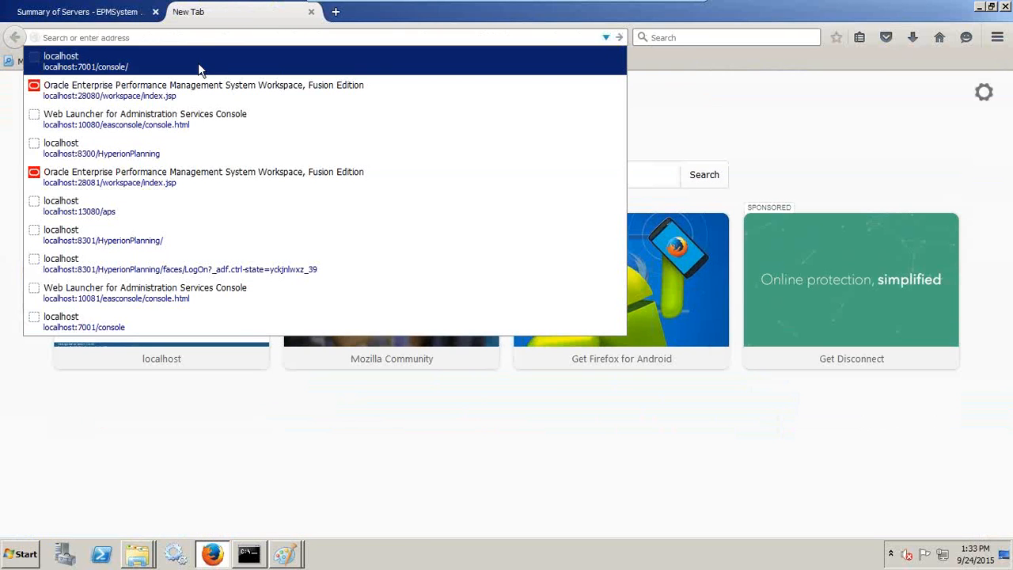
click(172, 96)
click(336, 12)
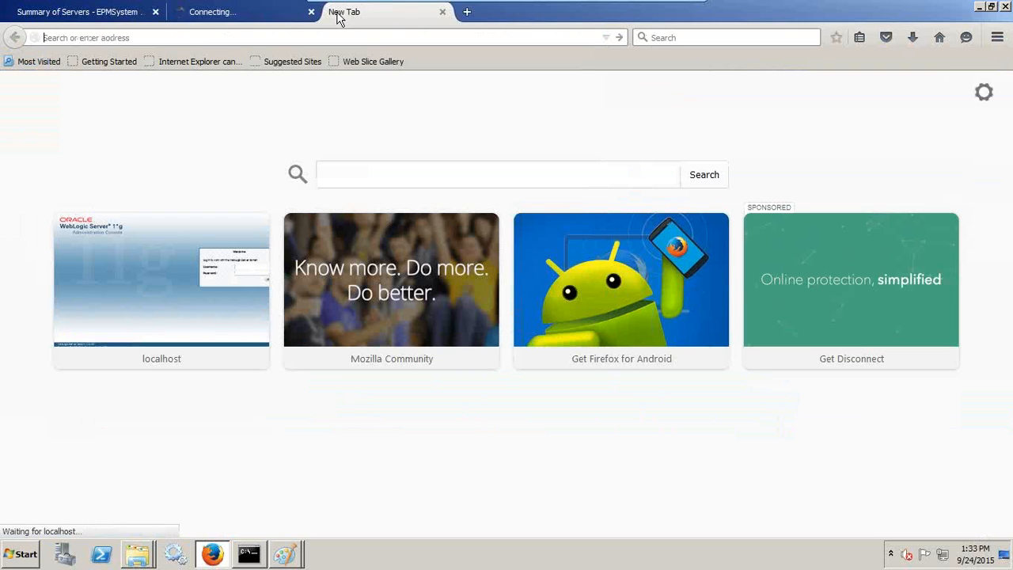
click(257, 11)
click(365, 10)
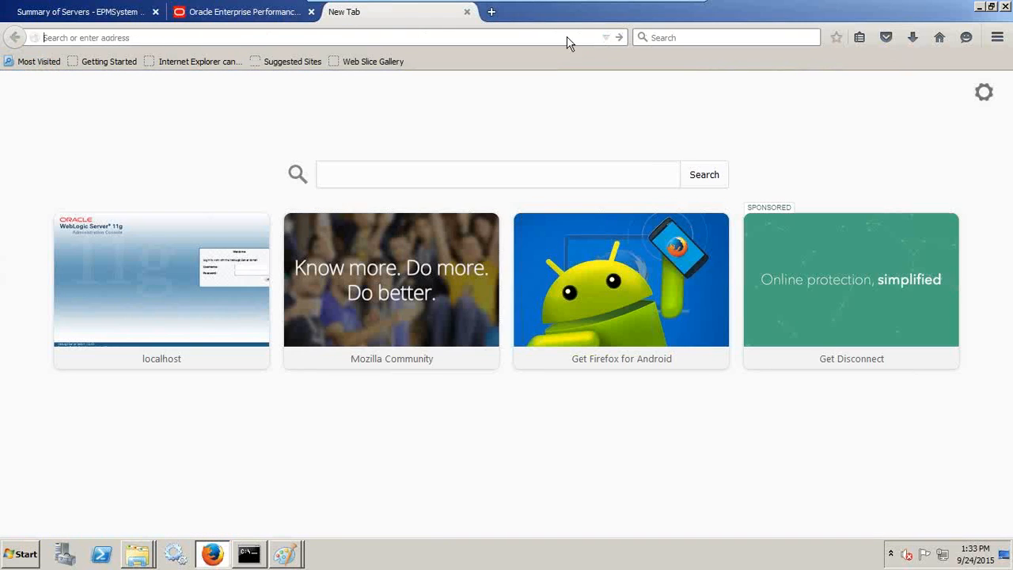
click(606, 37)
click(264, 86)
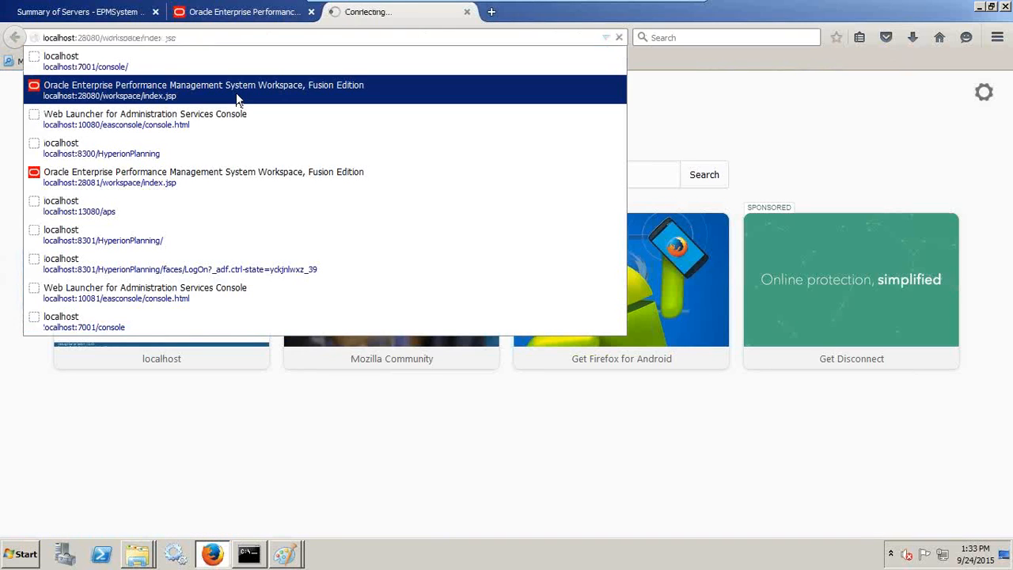
drag(177, 38, 43, 38)
click(97, 37)
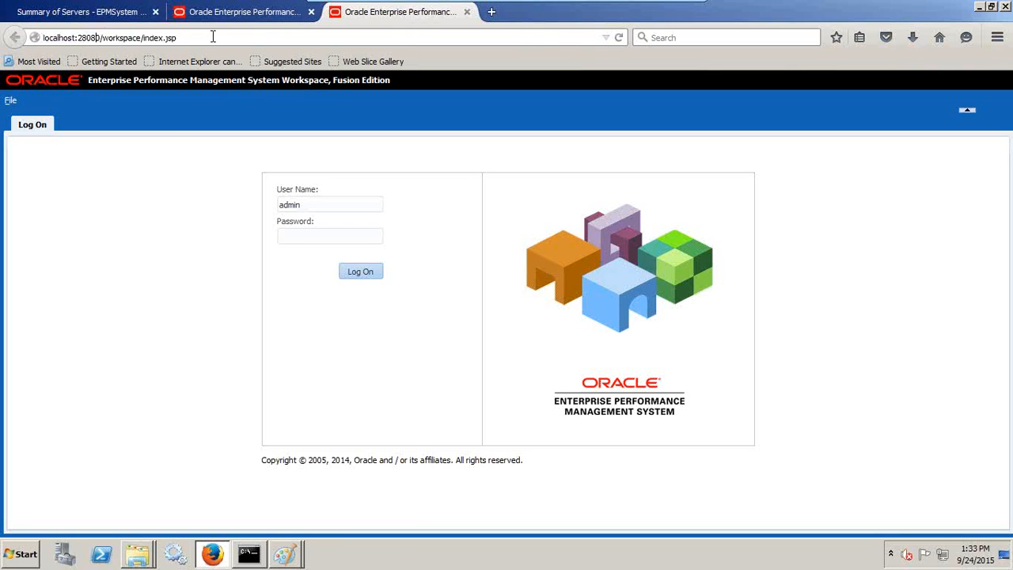
key(BackSpace)
text(1)
key(Return)
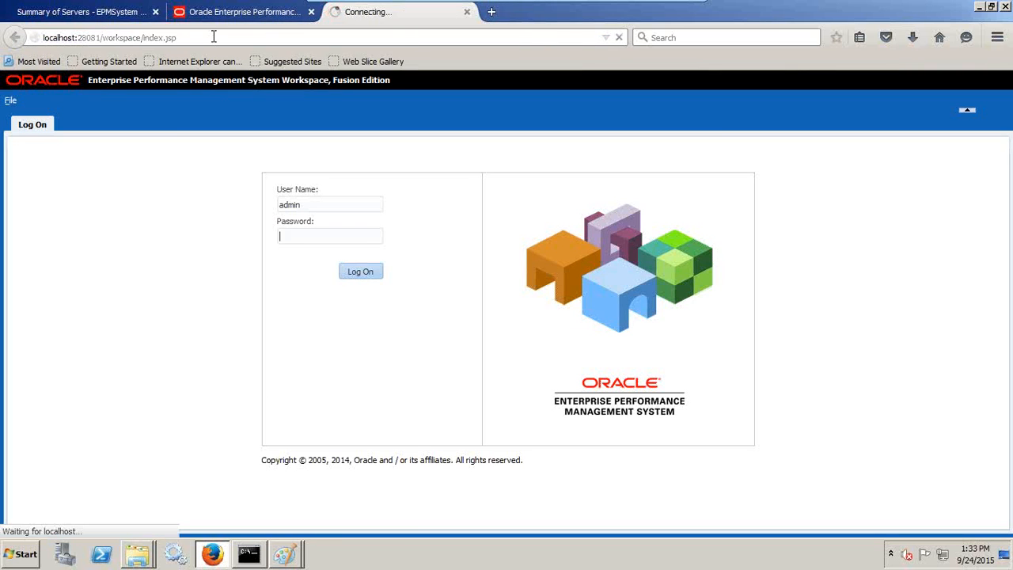
Step: Enter the password and log on to Workspace on both port 28080 and port 28081
click(250, 12)
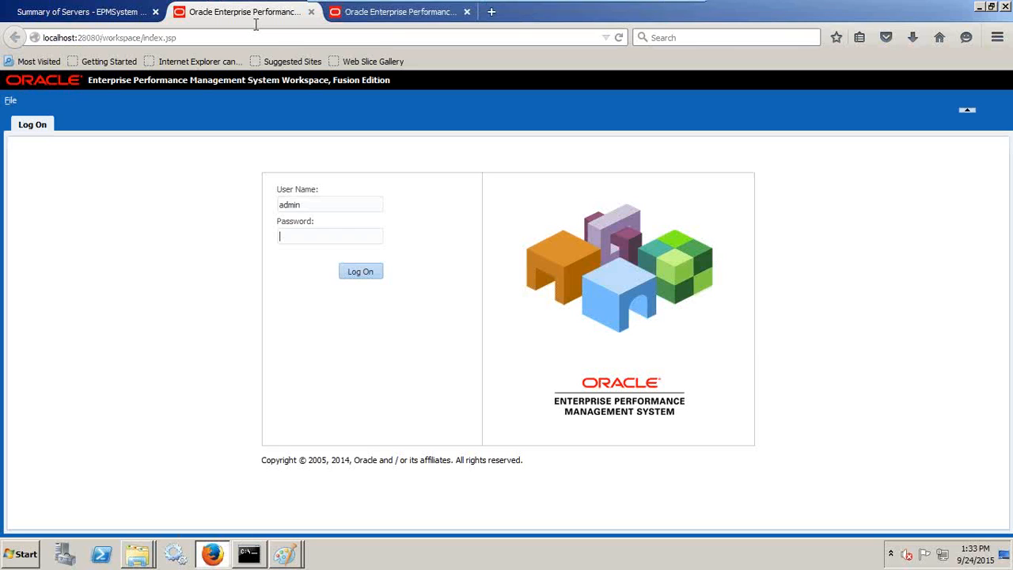
text(••••••••)
key(Return)
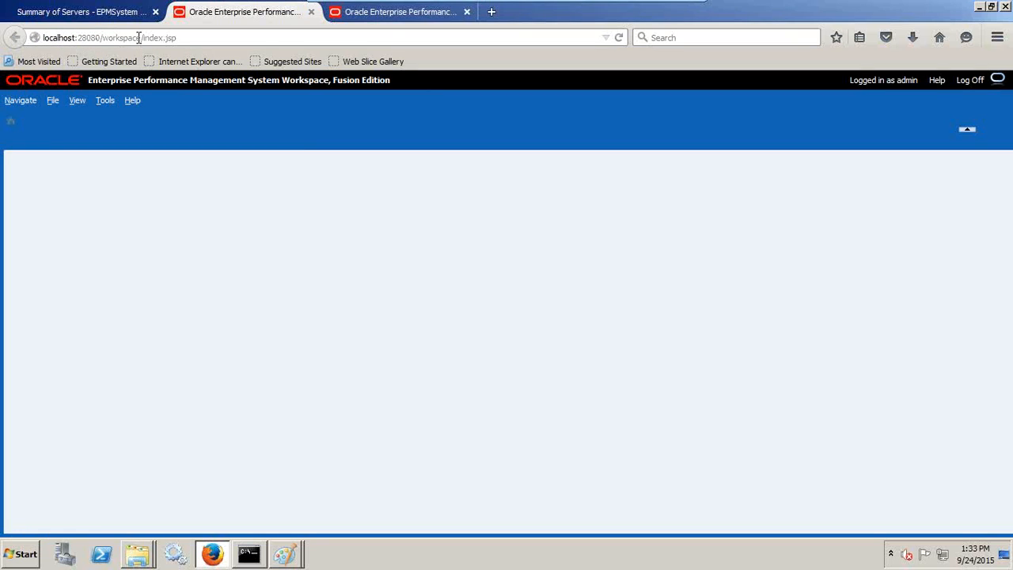
click(356, 14)
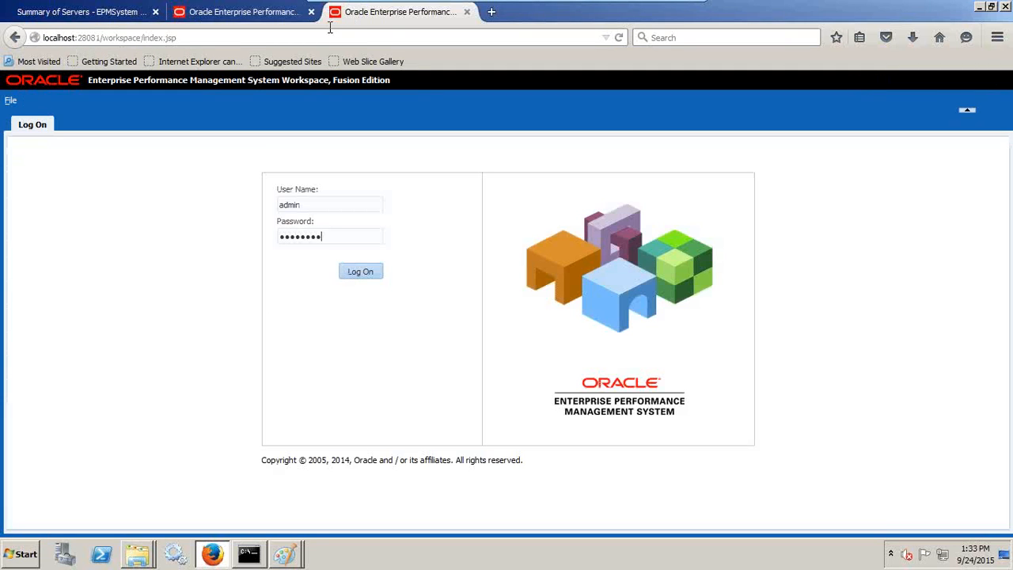
key(Return)
click(253, 11)
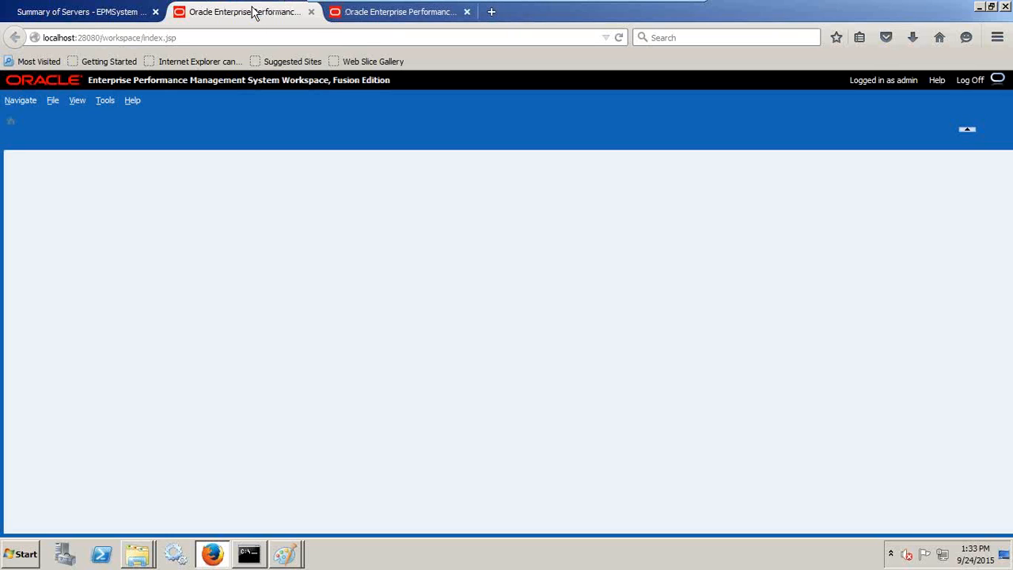
click(374, 13)
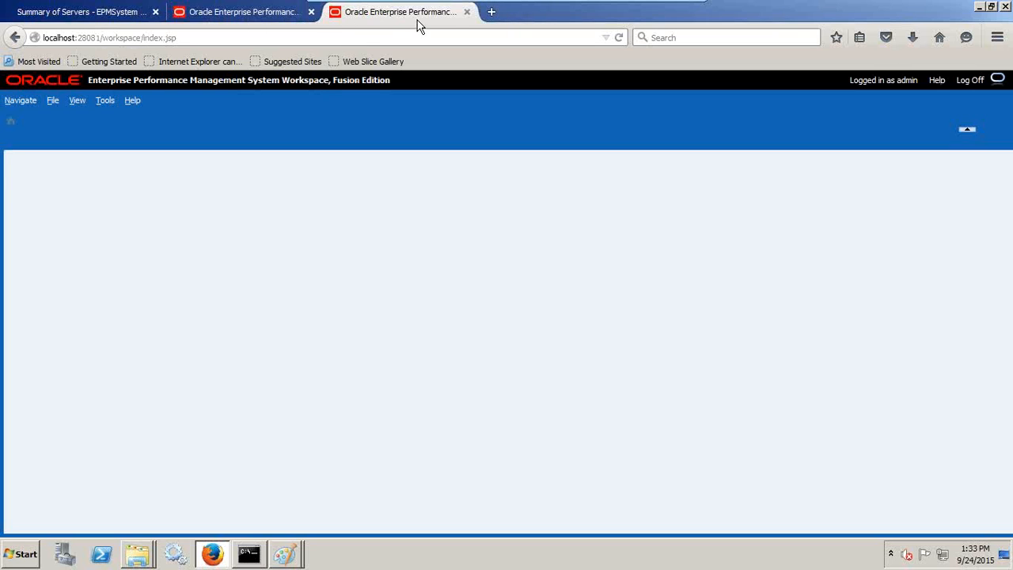
click(492, 13)
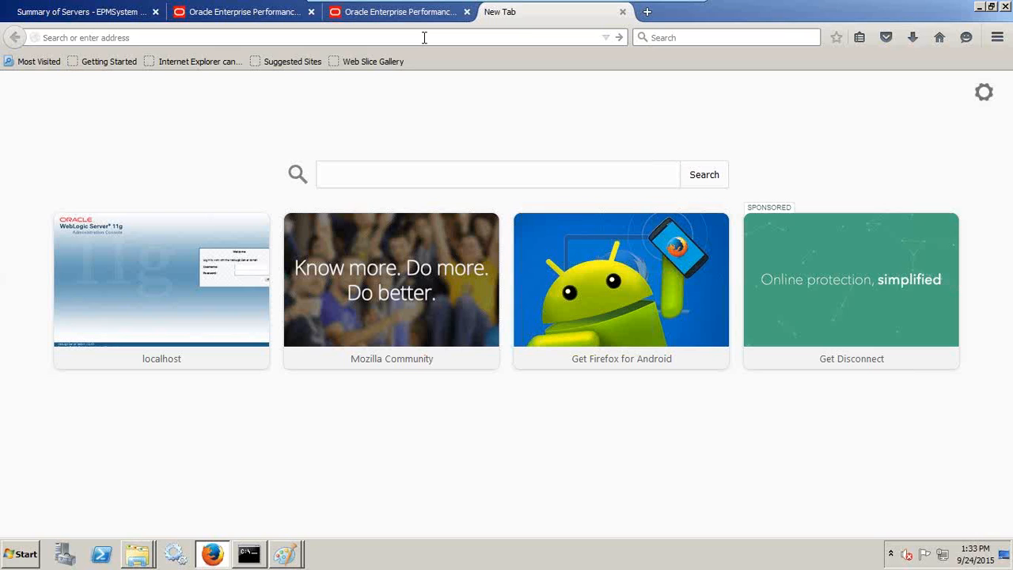
Step: Load the Administration Services launcher on port 10080 and launch the console with Java
text(http)
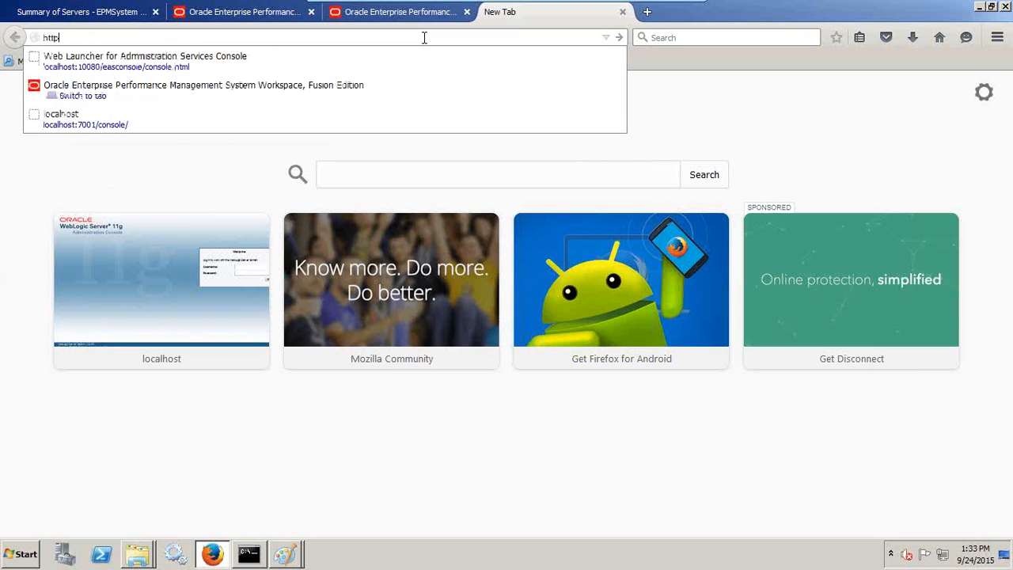
text(:)
key(Down)
key(Return)
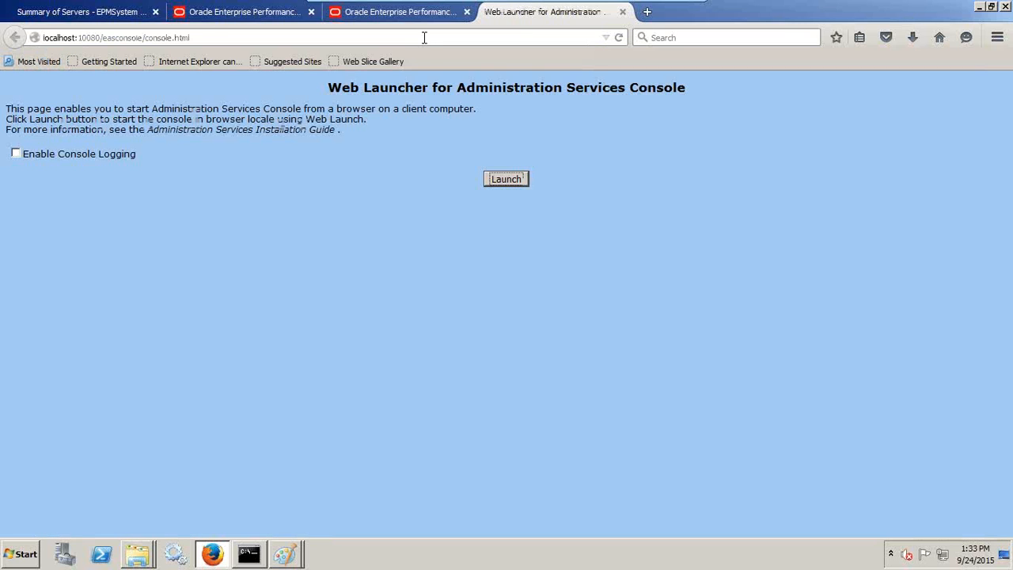
click(525, 183)
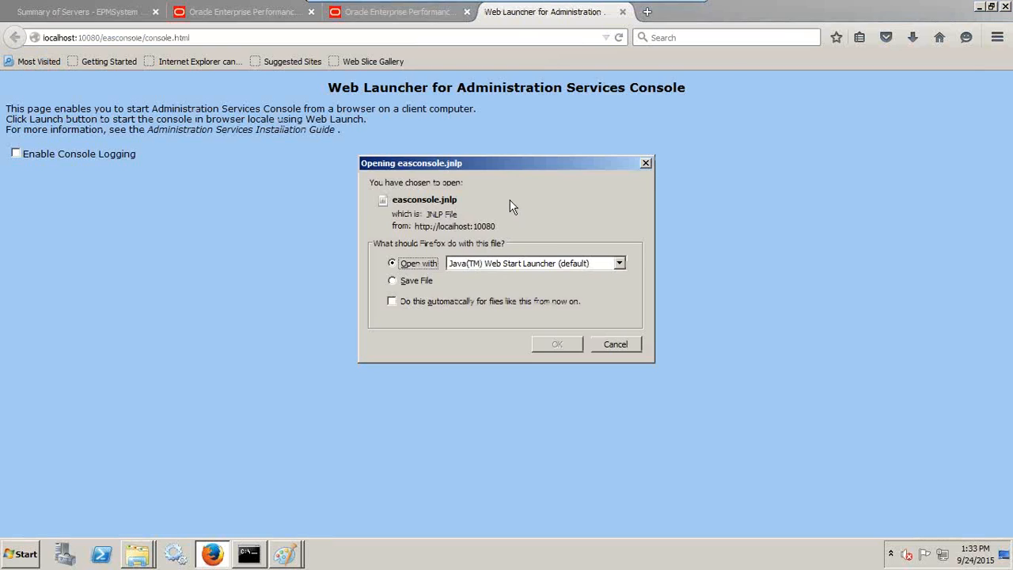
click(556, 345)
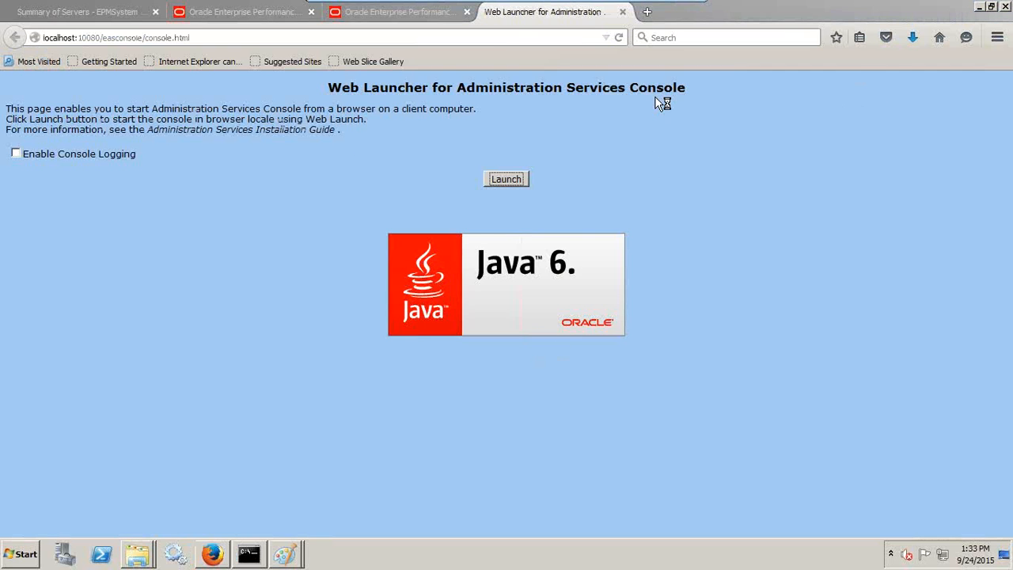
Step: Copy the launcher address into a new tab and change its port from 10080 to 10081
click(227, 36)
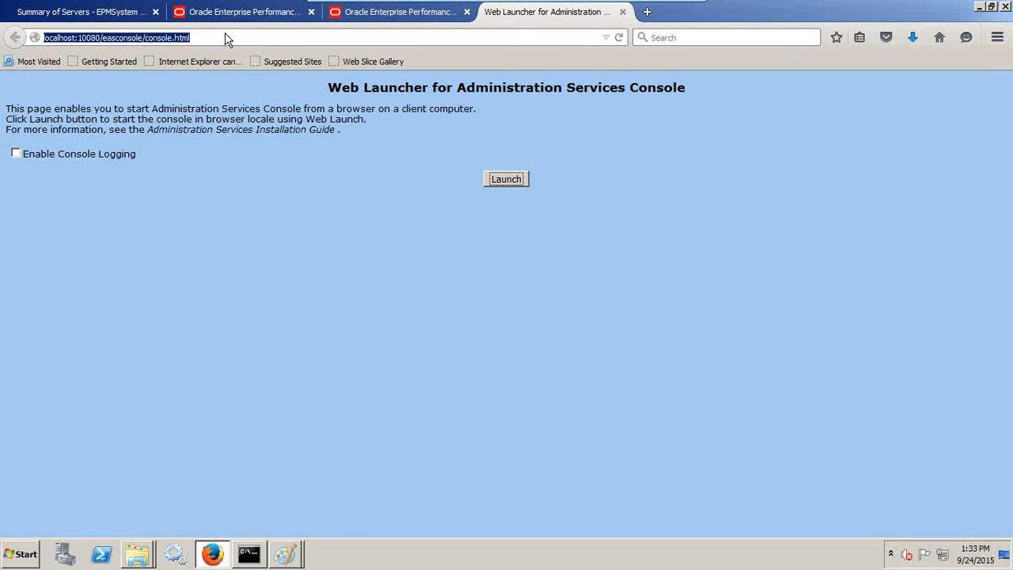
key(ctrl+c)
click(646, 12)
key(ctrl+v)
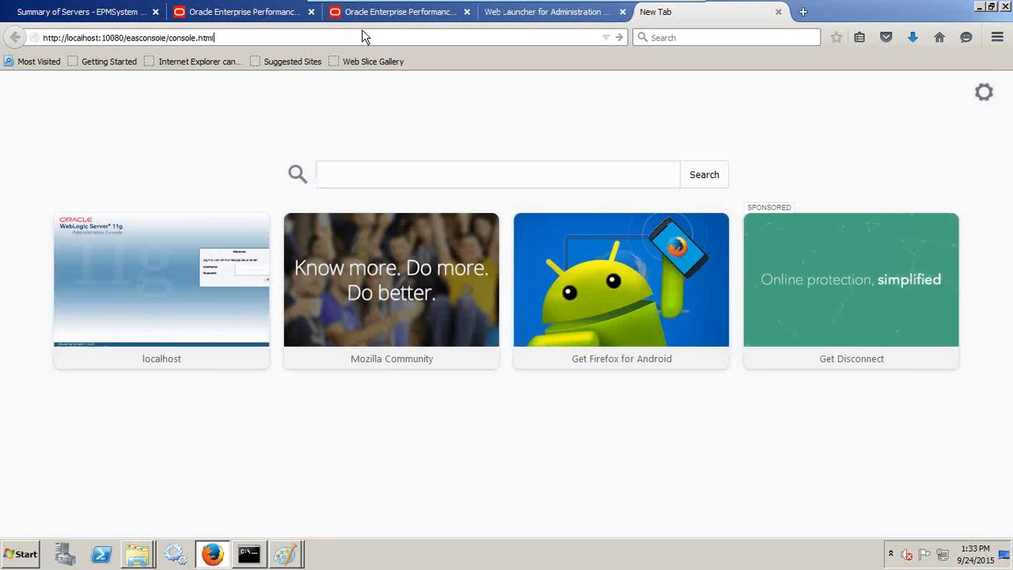
key(Return)
click(102, 38)
click(102, 38)
key(BackSpace)
text(1)
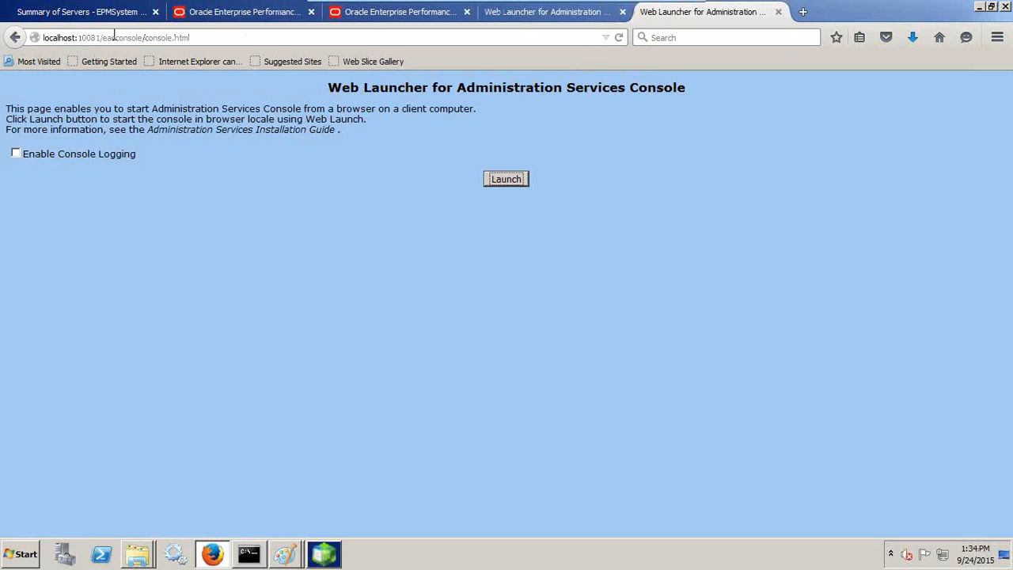
Step: Log in to the localhost:10080 EAS console, move its window aside, and return to the browser
click(327, 558)
text(admin)
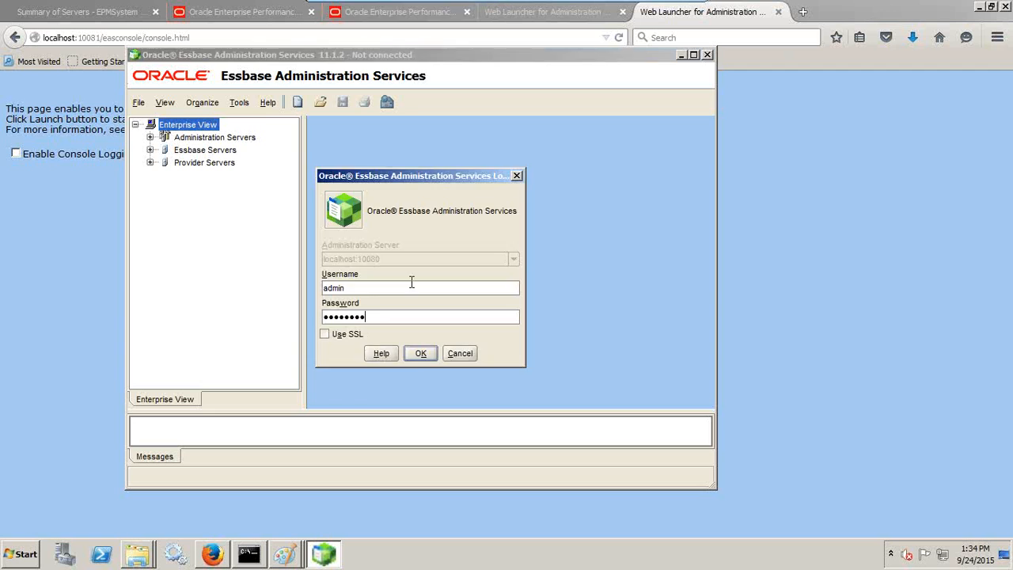
key(Return)
drag(609, 58, 516, 56)
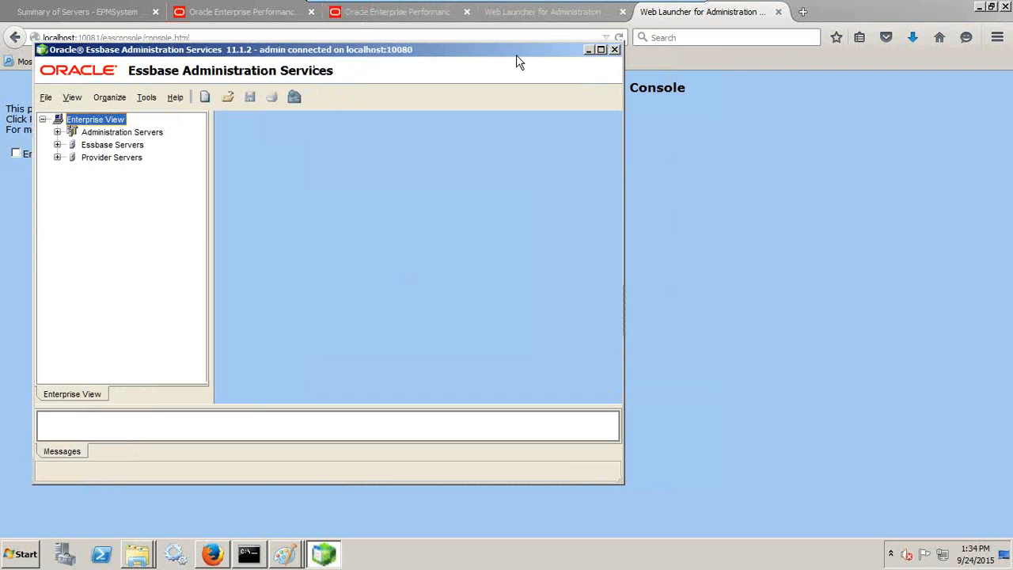
click(734, 12)
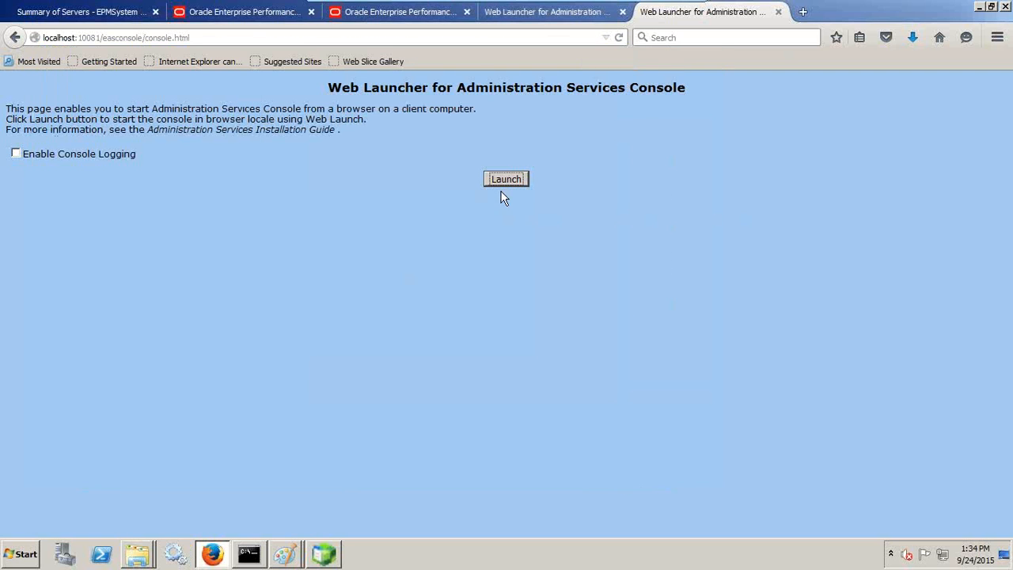
Step: Launch a second EAS console from the 10081 launcher, log in, and expand servers 1423 and 1424
click(333, 552)
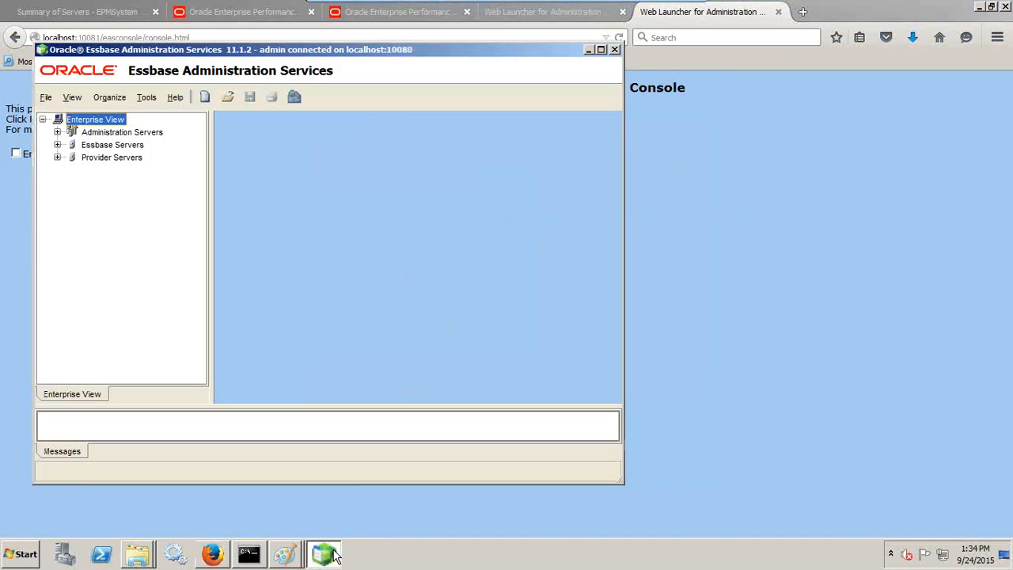
click(800, 338)
click(515, 180)
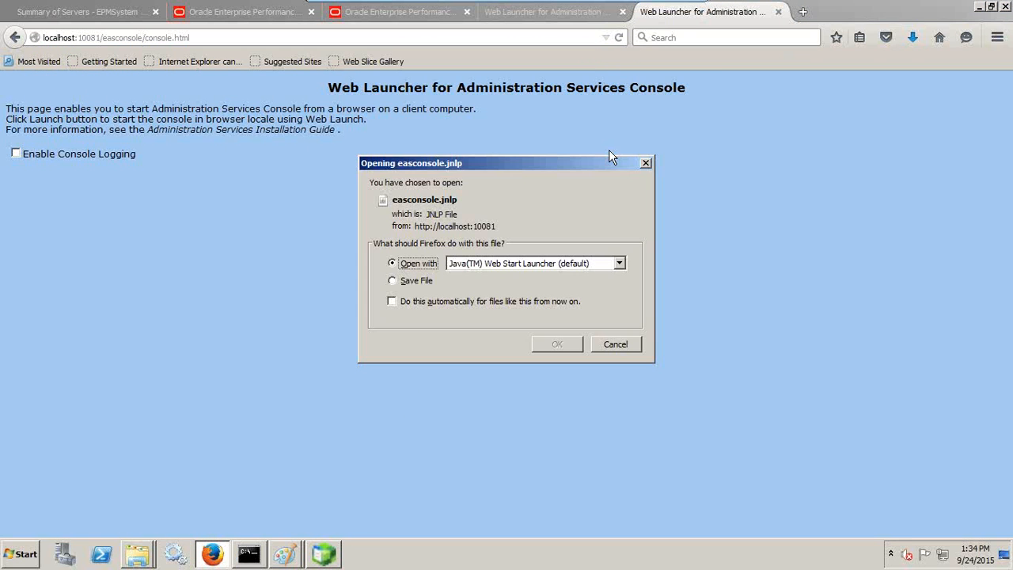
click(556, 345)
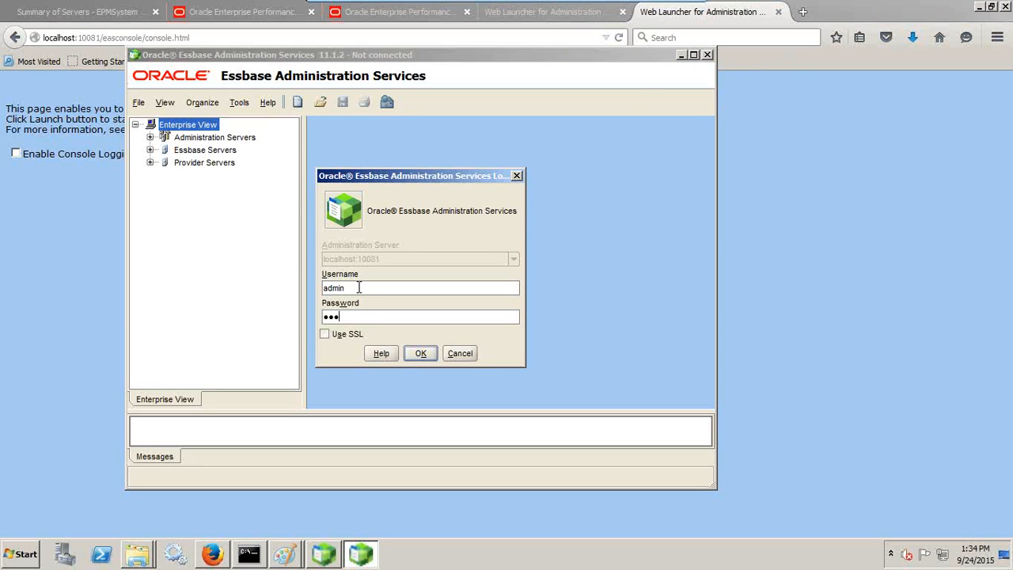
key(Return)
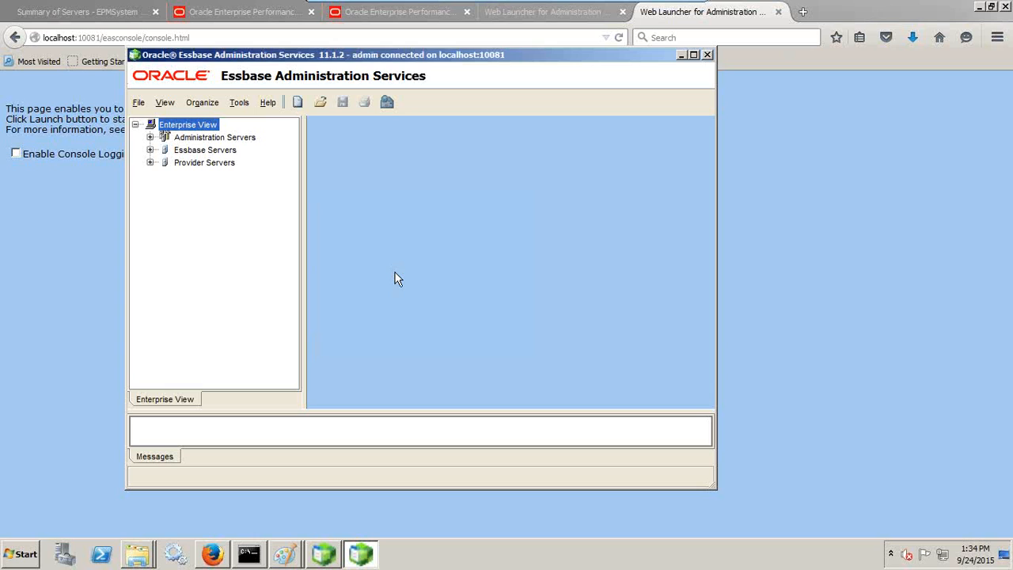
click(150, 149)
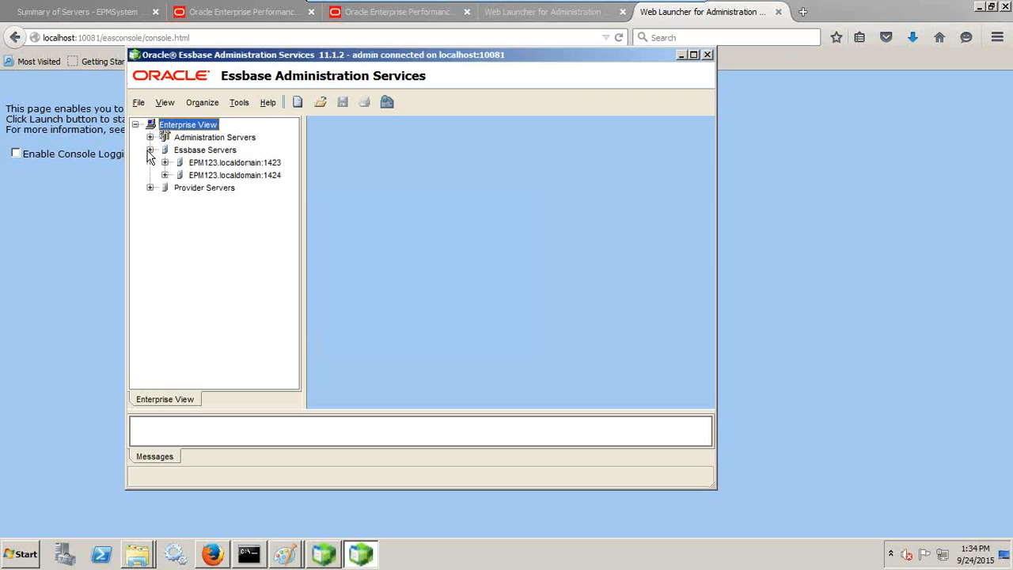
Step: Compare Essbase servers EPM123.localdomain:1423 and 1424, then move the 10081 console to the right
click(264, 164)
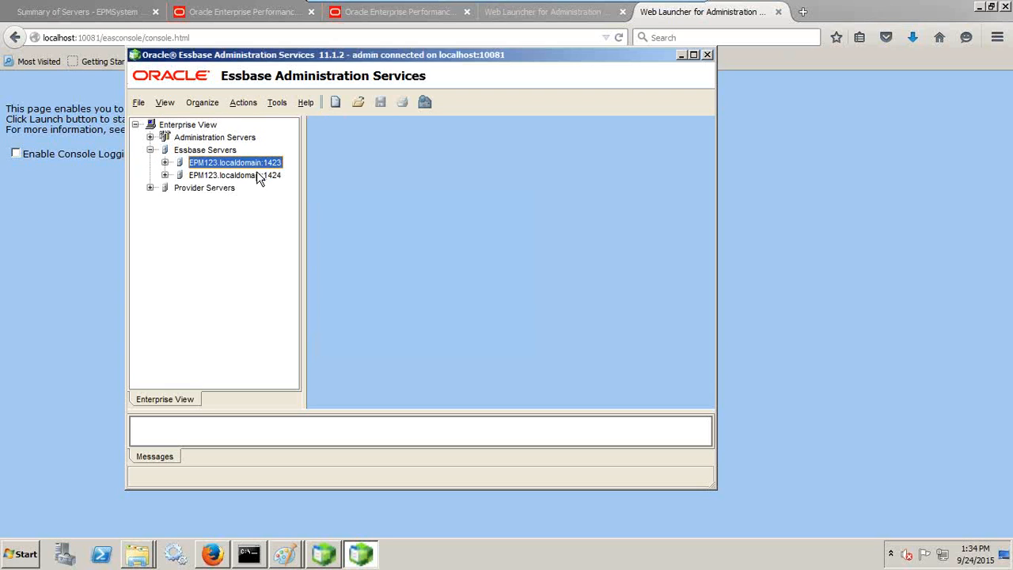
click(259, 174)
click(260, 164)
click(261, 173)
click(260, 163)
click(261, 173)
click(259, 163)
click(261, 175)
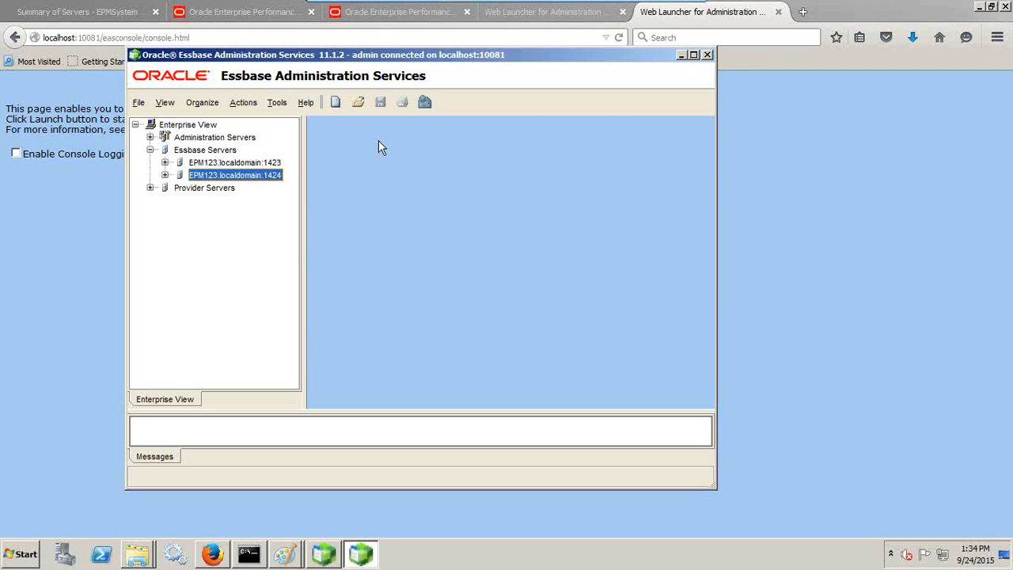
drag(643, 57, 769, 64)
Step: Add localhost:10080 as an administration server under Administration Servers
click(270, 138)
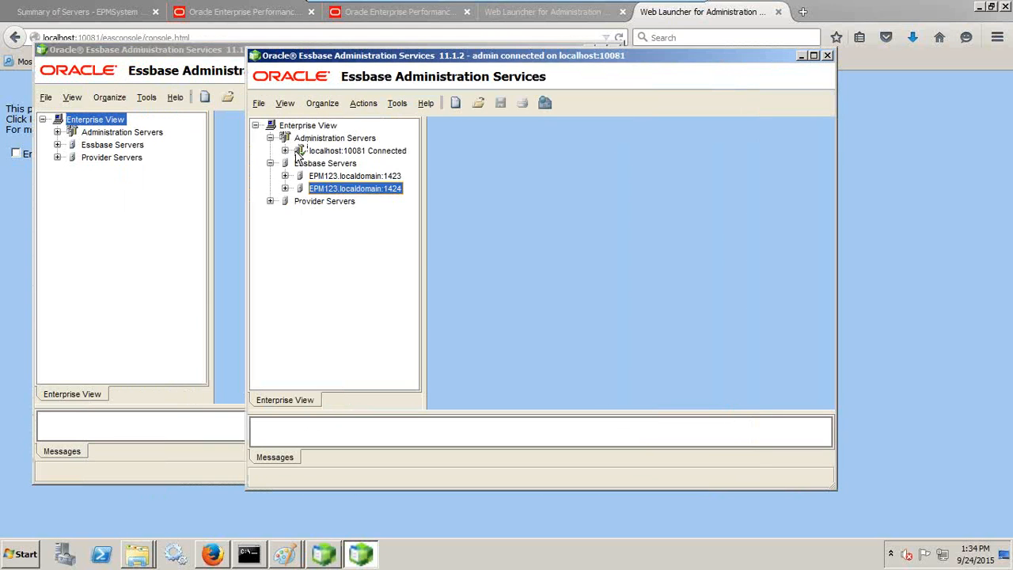
click(286, 150)
click(353, 151)
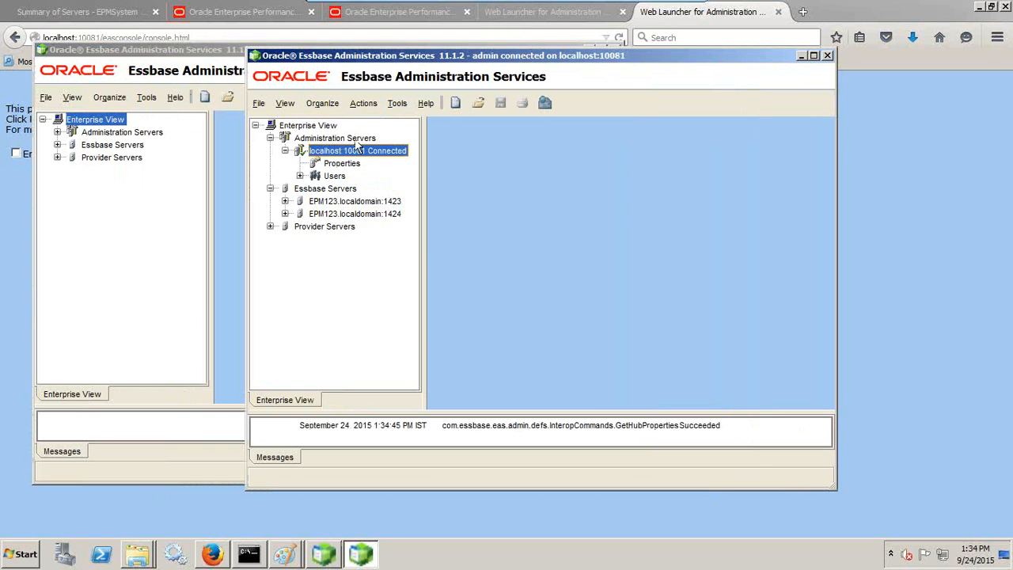
click(355, 138)
right_click(357, 140)
click(377, 149)
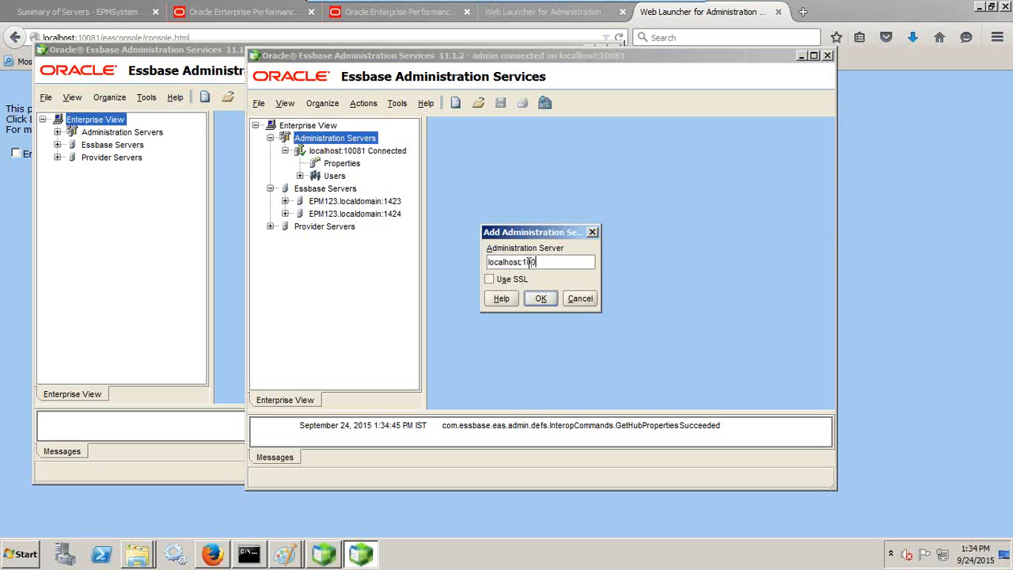
key(Return)
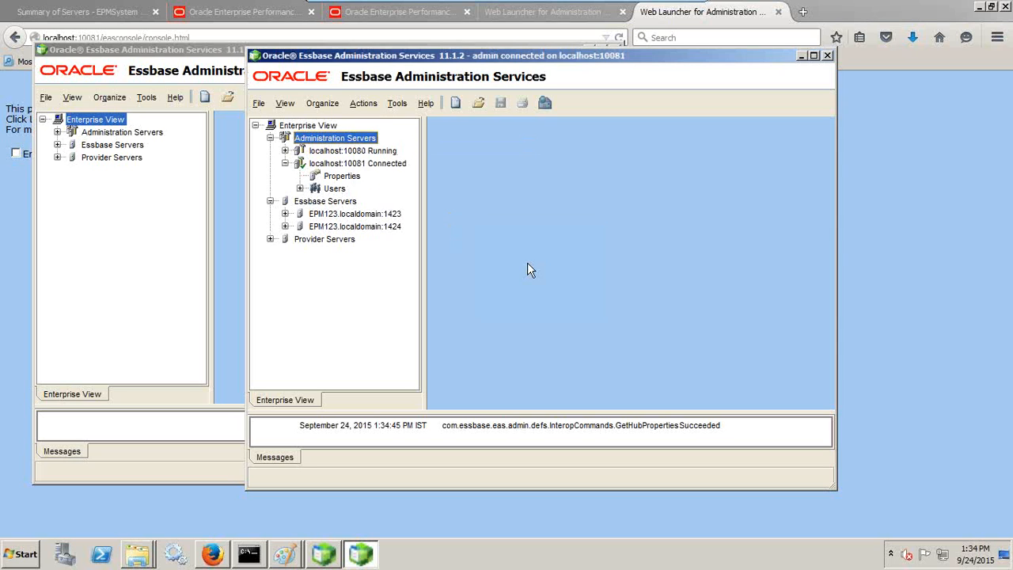
Step: Review administration servers localhost:10080 and 10081 and Essbase servers 1423 and 1424
click(374, 150)
click(374, 163)
click(375, 150)
click(377, 164)
click(338, 214)
click(339, 226)
click(341, 214)
click(340, 225)
click(341, 214)
click(57, 145)
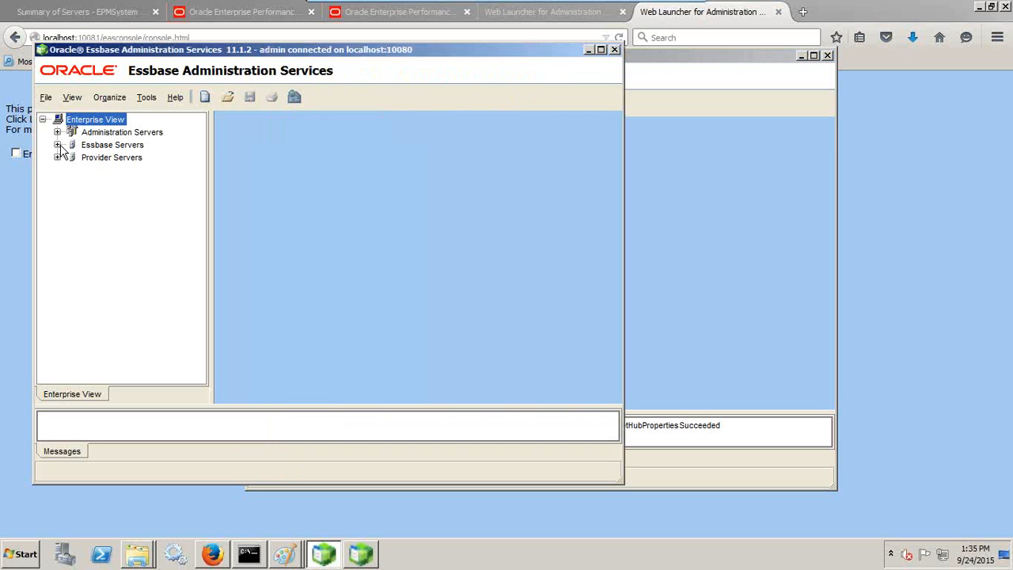
Step: Connect to and expand Essbase servers 1423 and 1424 in the localhost:10080 console
click(72, 157)
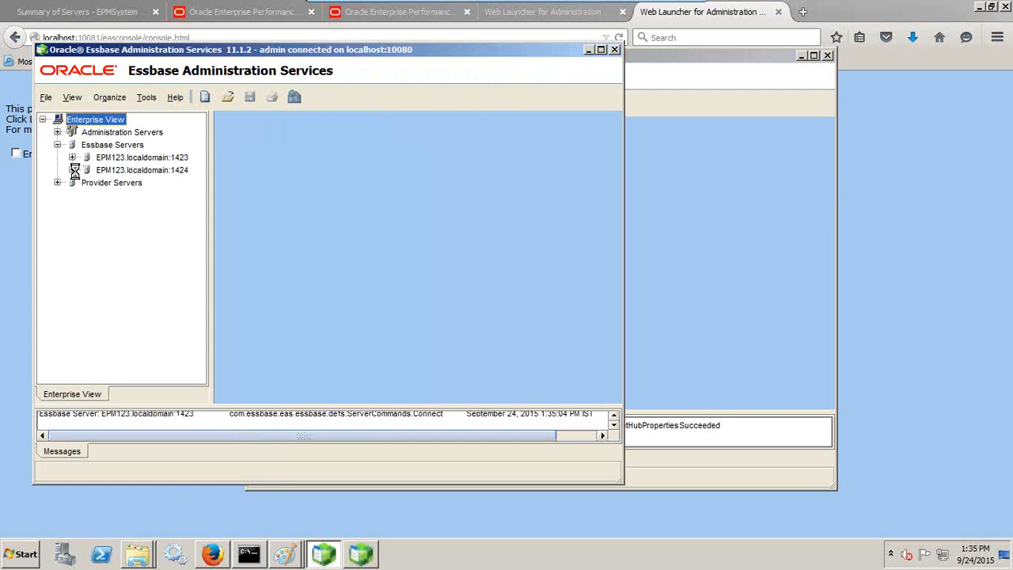
click(72, 195)
drag(658, 55, 791, 69)
drag(554, 68, 571, 49)
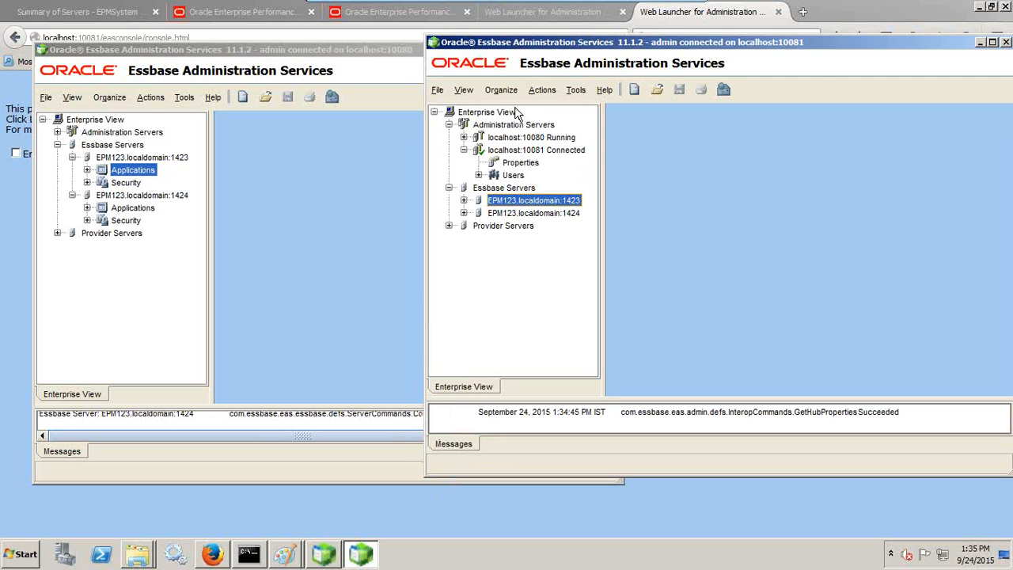
Step: In the 10081 console, expand server 1423's applications to show Vision, and server 1424's empty Applications
click(464, 201)
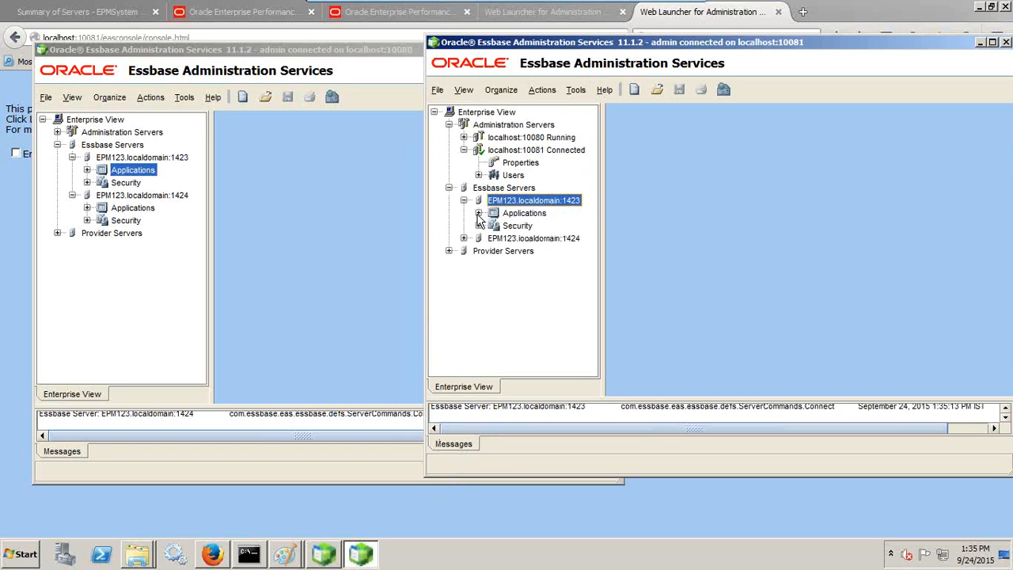
click(478, 214)
click(524, 227)
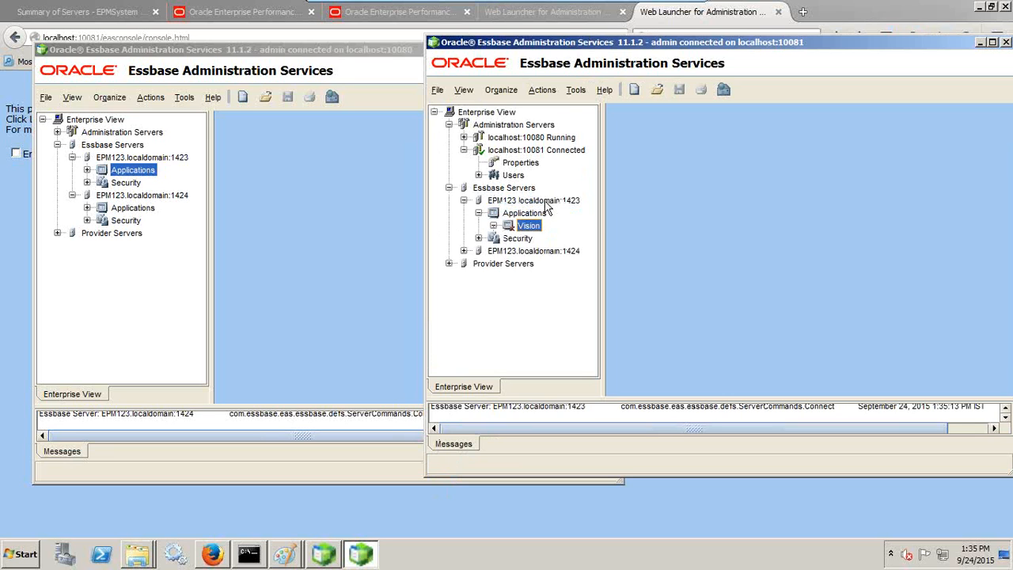
click(545, 202)
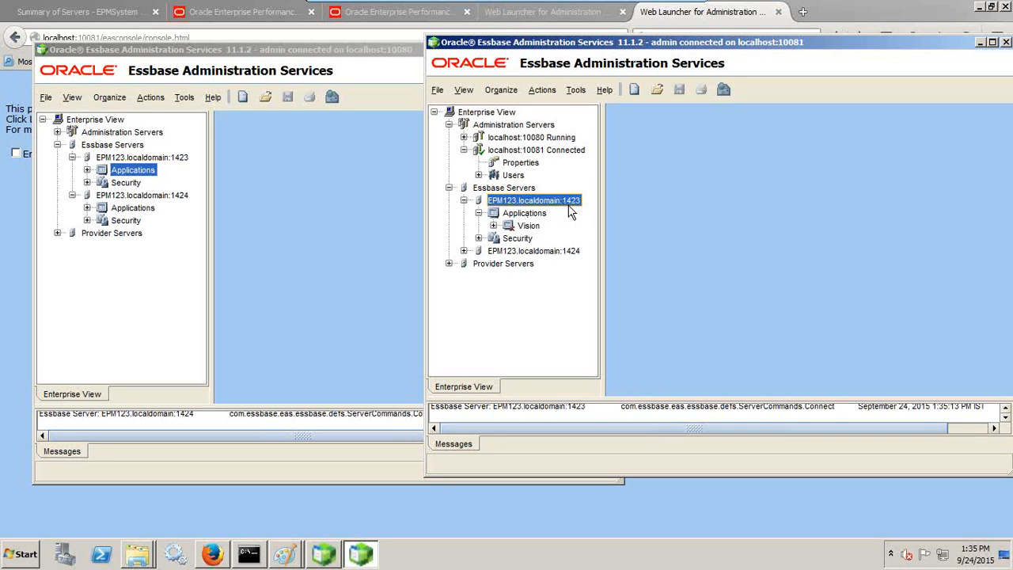
click(464, 250)
click(484, 265)
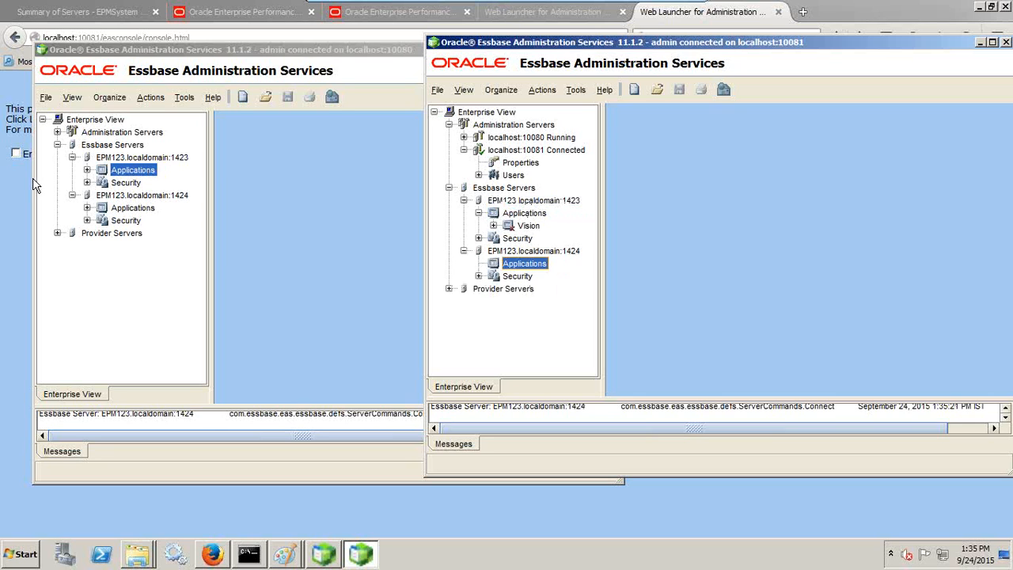
click(87, 170)
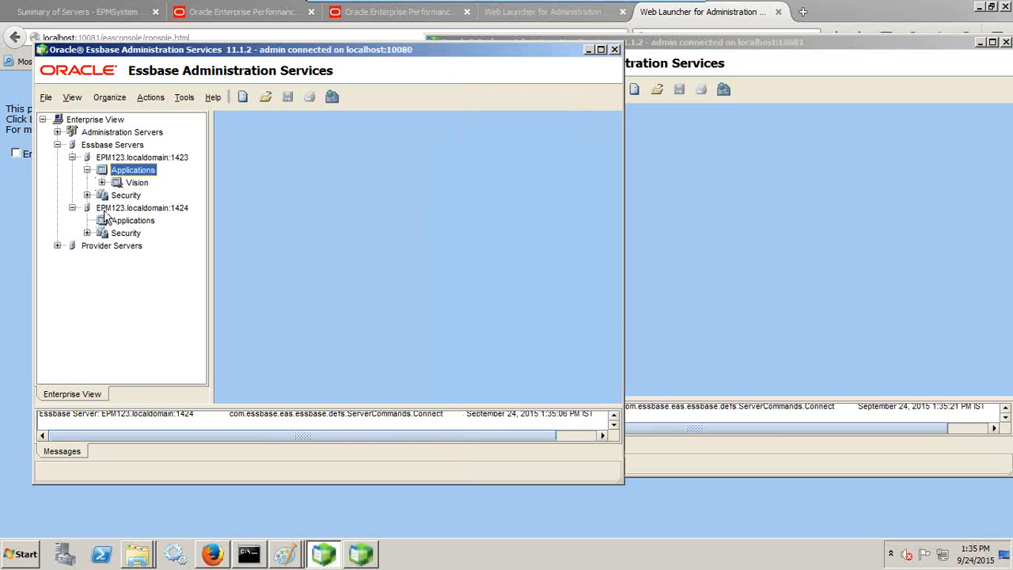
right_click(132, 151)
Step: Start adding another Essbase server in the 10080 console, then cancel without adding it
click(152, 158)
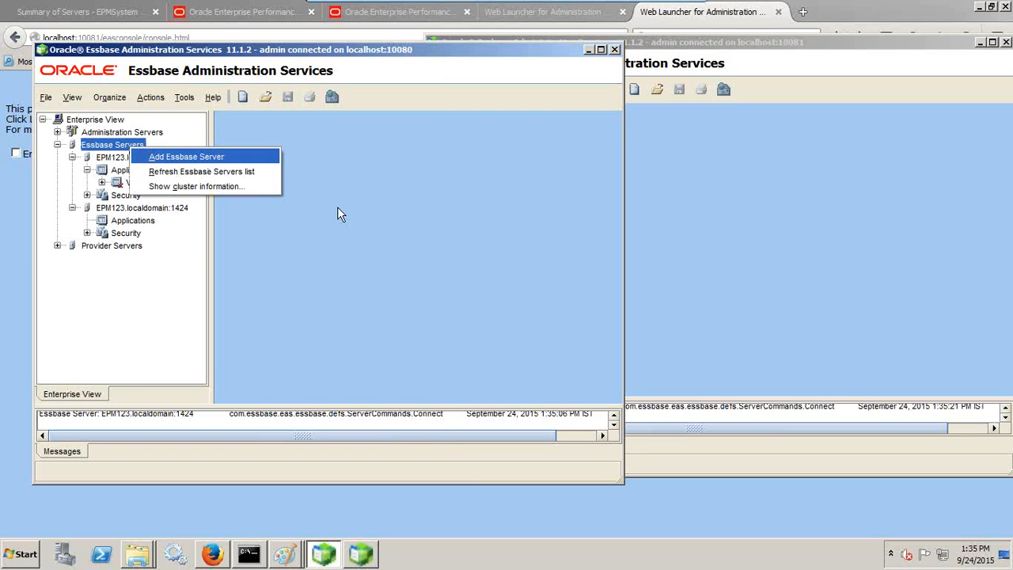
click(357, 209)
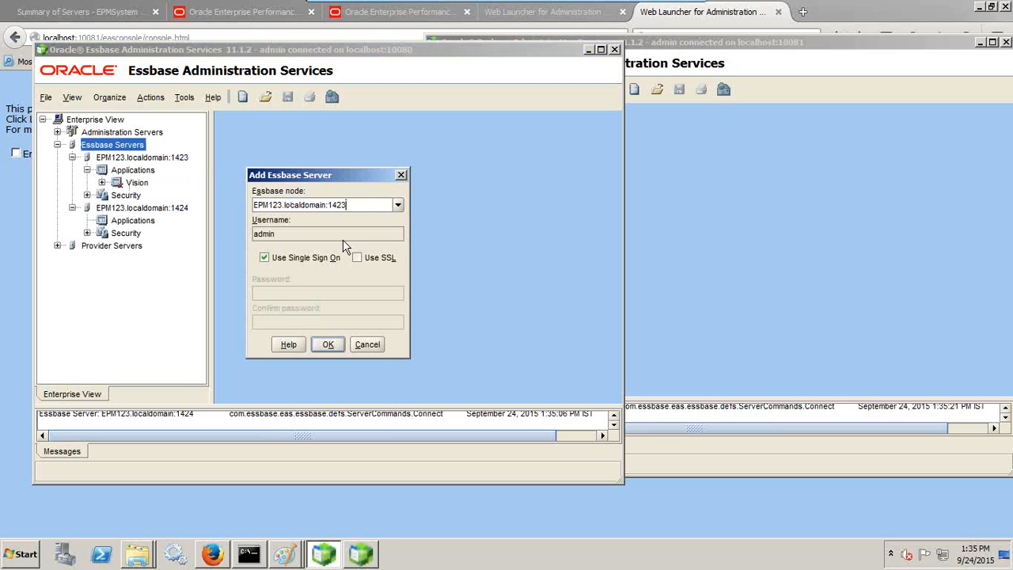
click(373, 350)
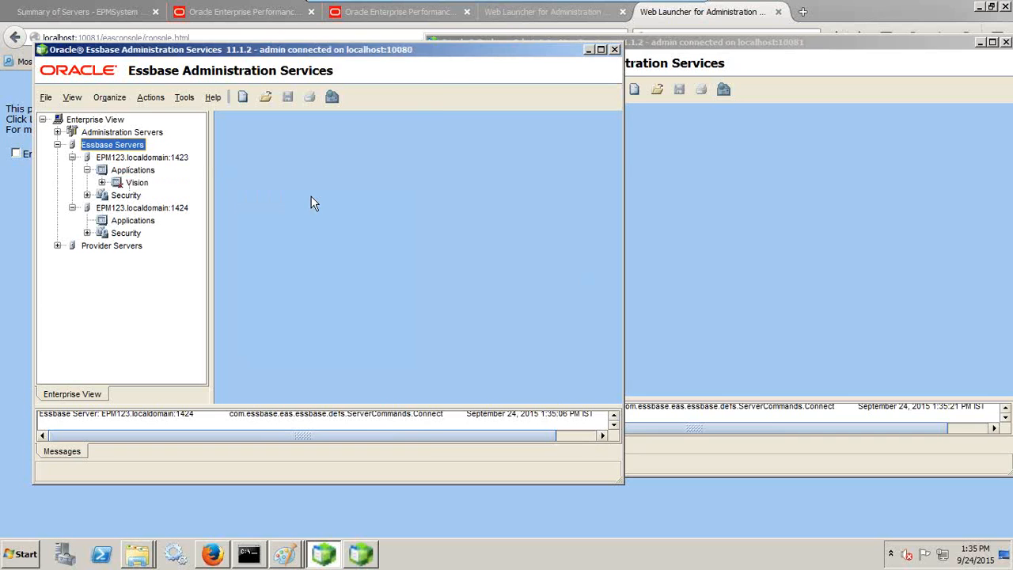
Step: Inspect the Vision application under server 1424 in the 10081 console, then return to the 10080 web launcher
click(689, 210)
click(514, 227)
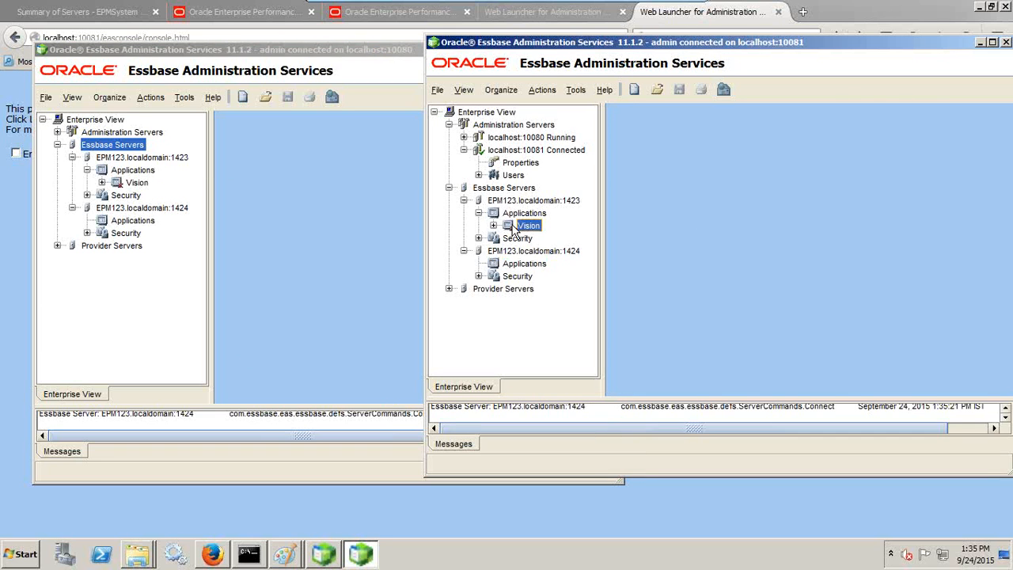
click(518, 267)
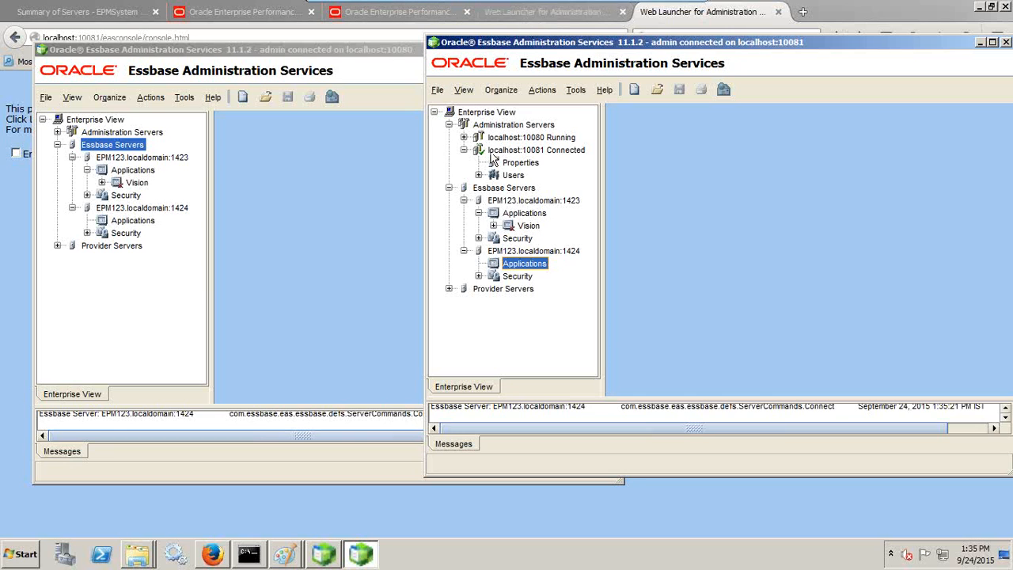
click(559, 19)
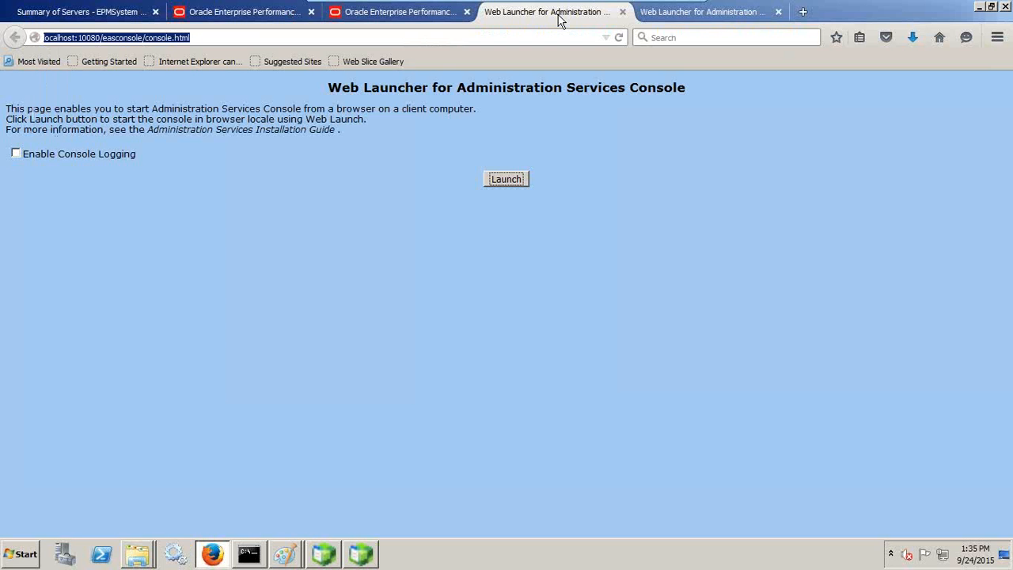
Step: Open Hyperion Planning on localhost:8300 in a new tab and paste its address into another tab
click(411, 22)
click(804, 14)
text(h)
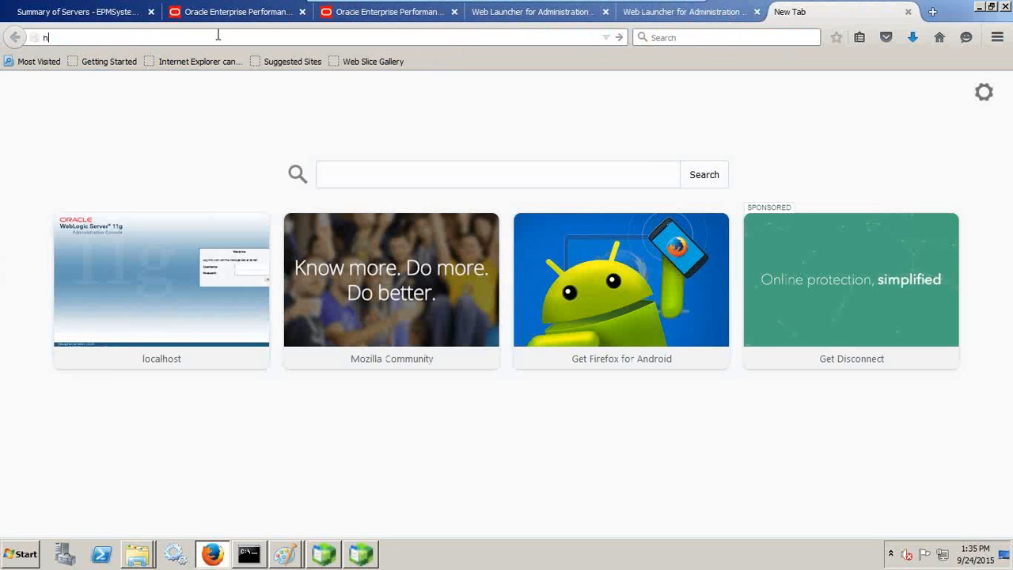
text(ttp://)
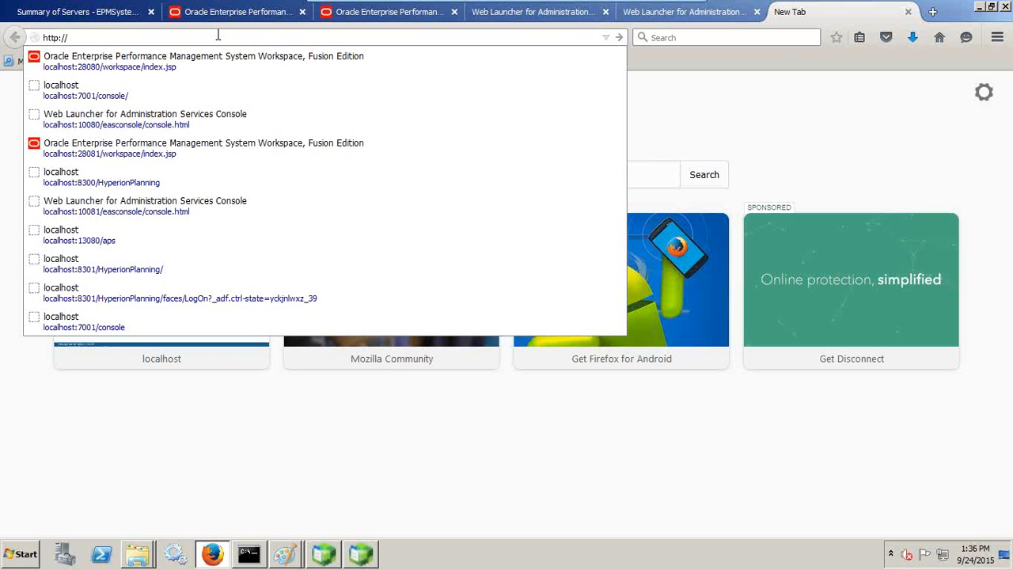
text(localho)
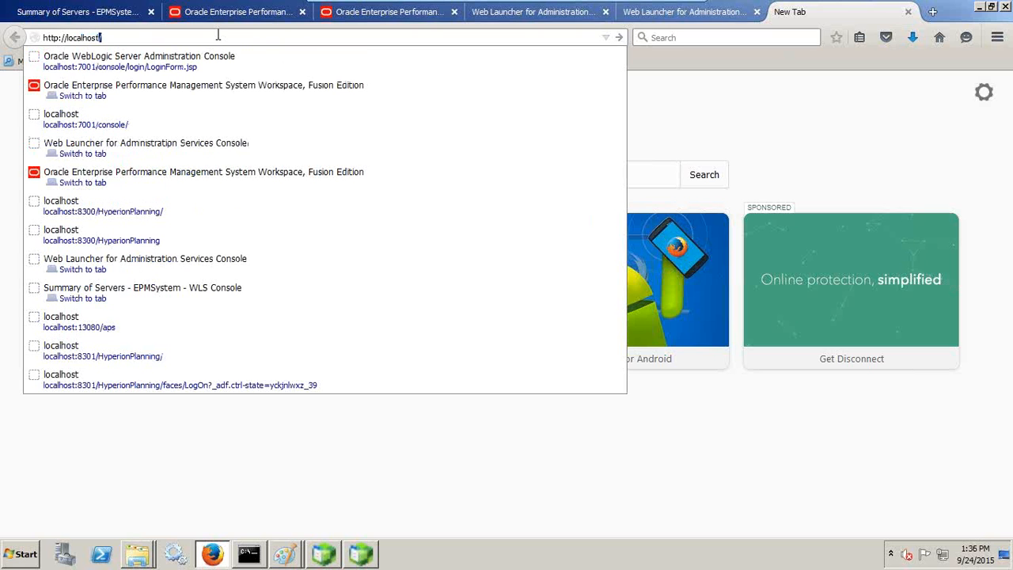
key(BackSpace)
text(833)
text(00)
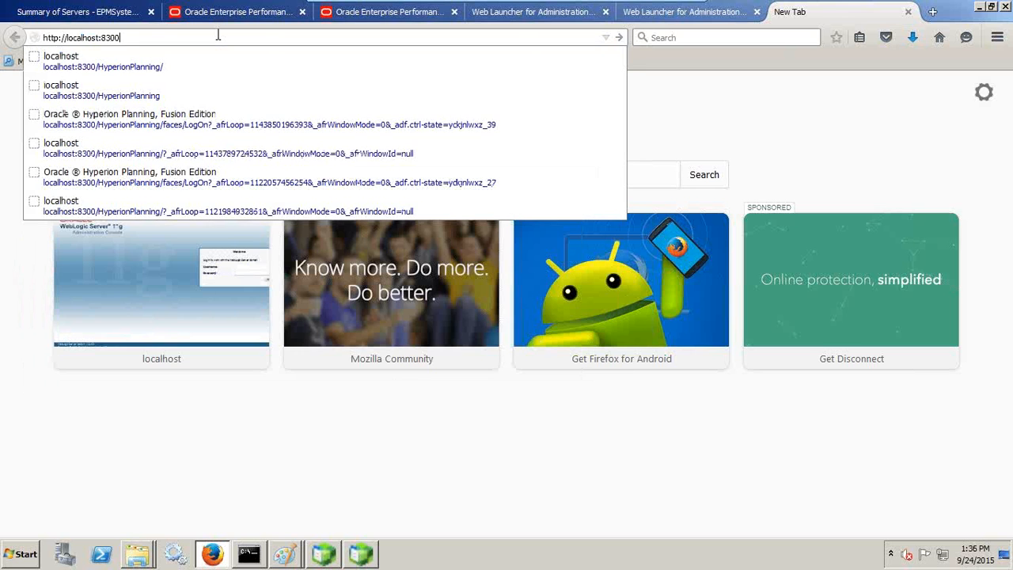
key(Return)
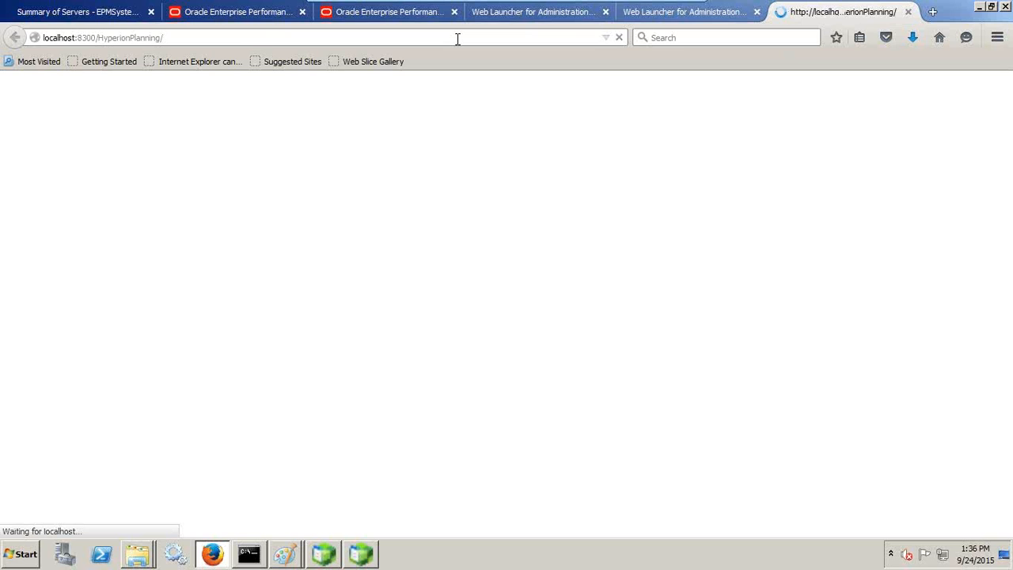
click(184, 39)
key(ctrl+c)
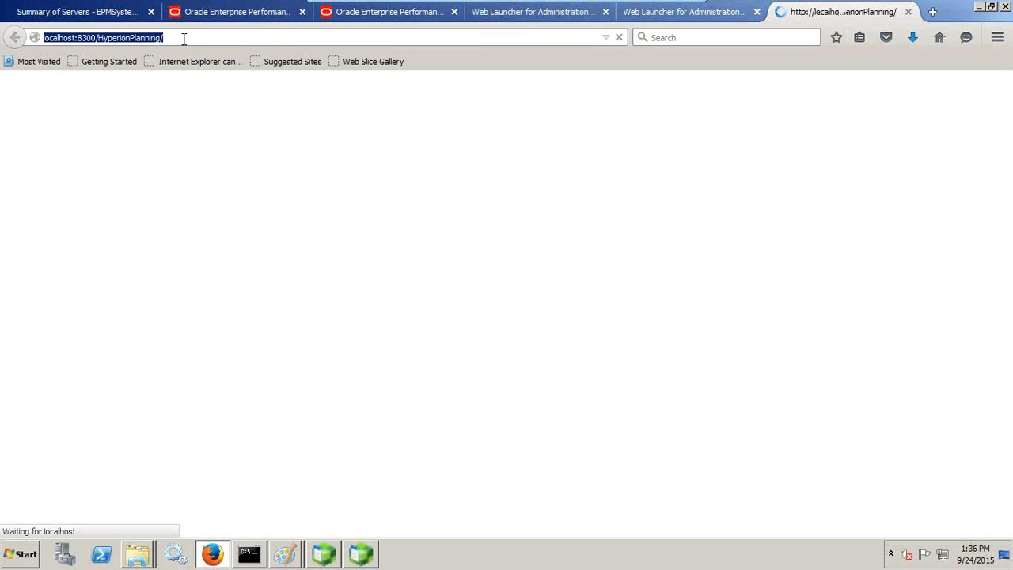
click(932, 11)
key(ctrl+v)
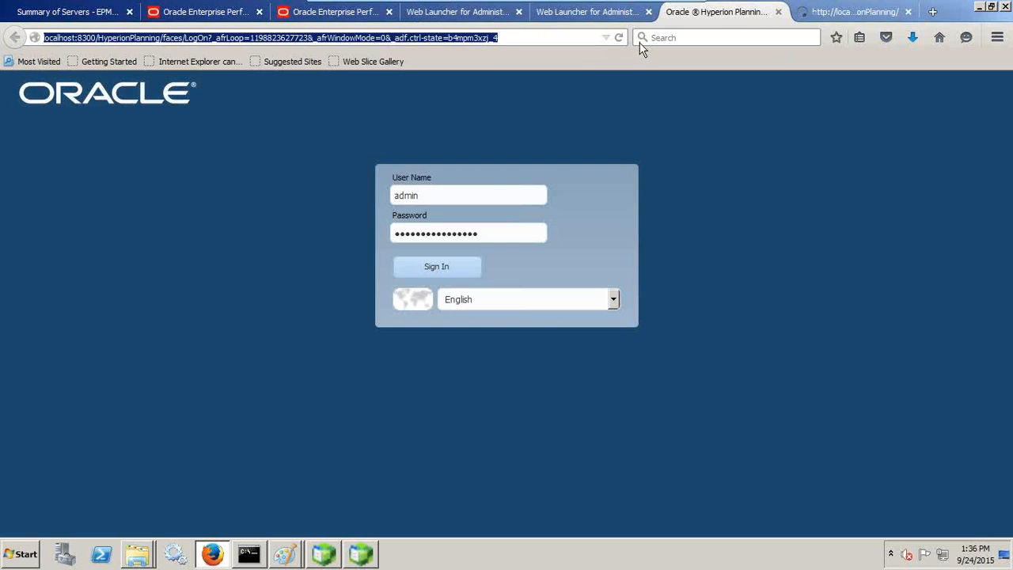
Step: Retype the password and submit the Planning logins on ports 8300 and 8301
click(447, 270)
click(418, 272)
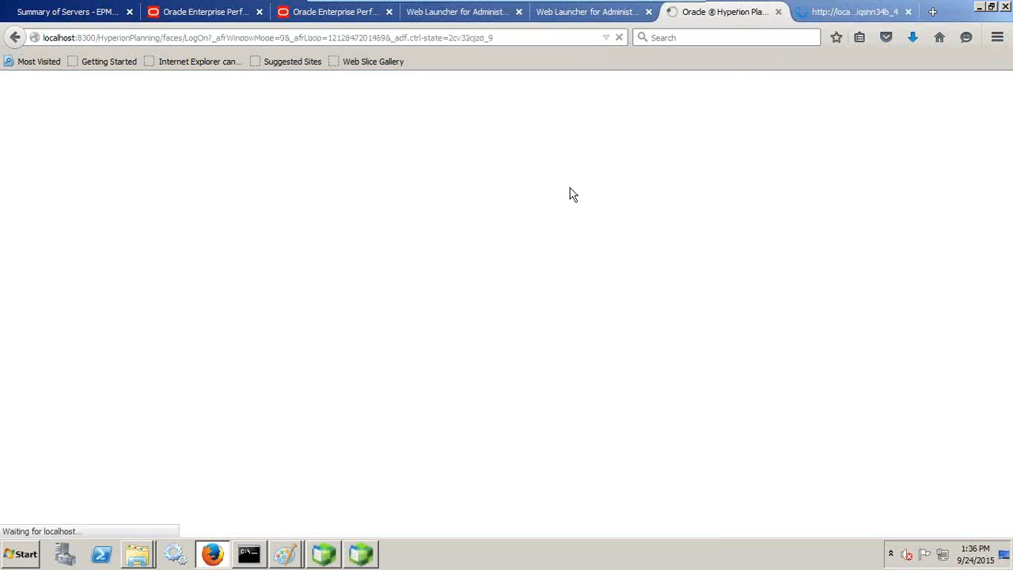
key(ctrl+a)
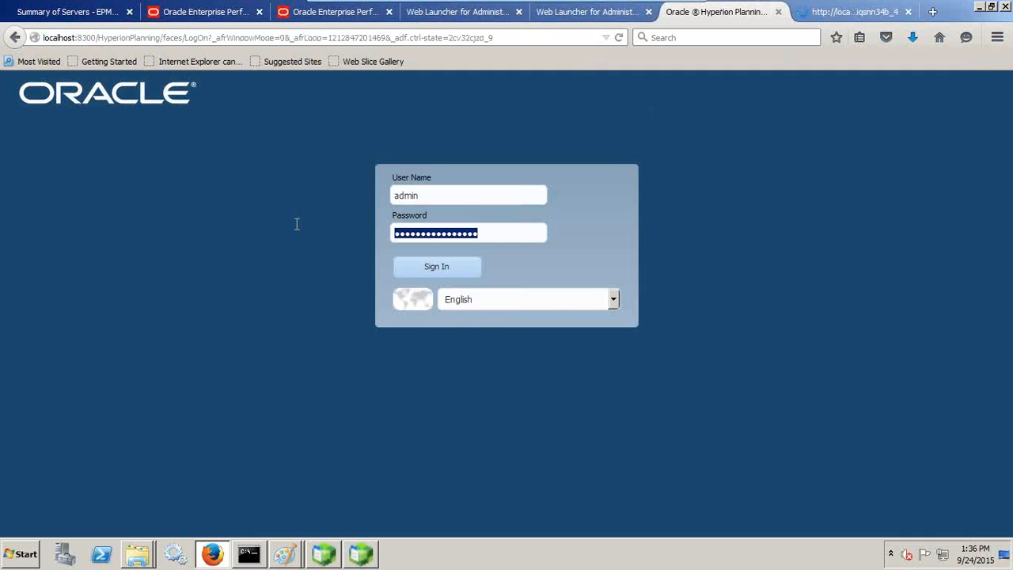
text(welcome1)
key(Return)
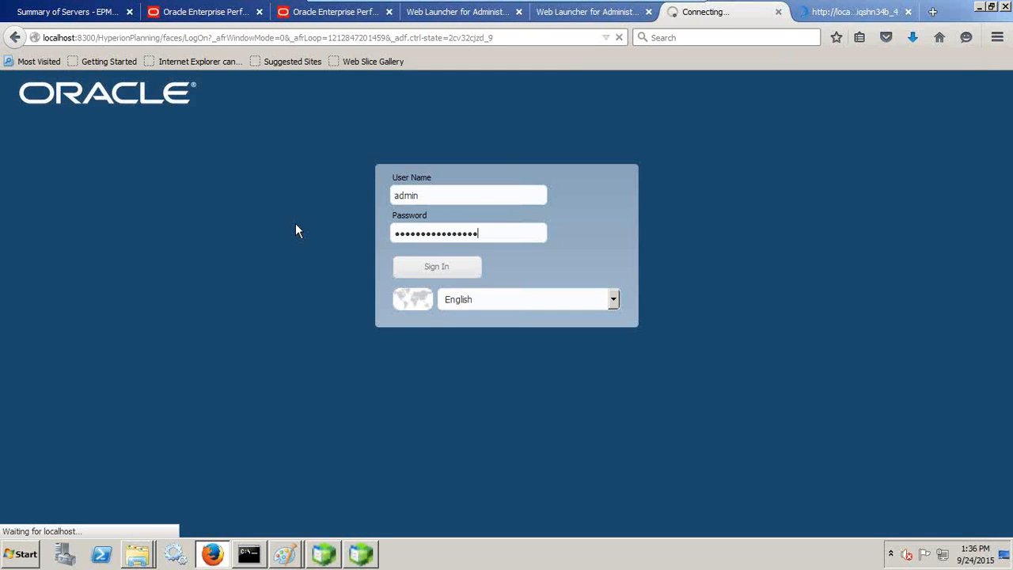
click(827, 11)
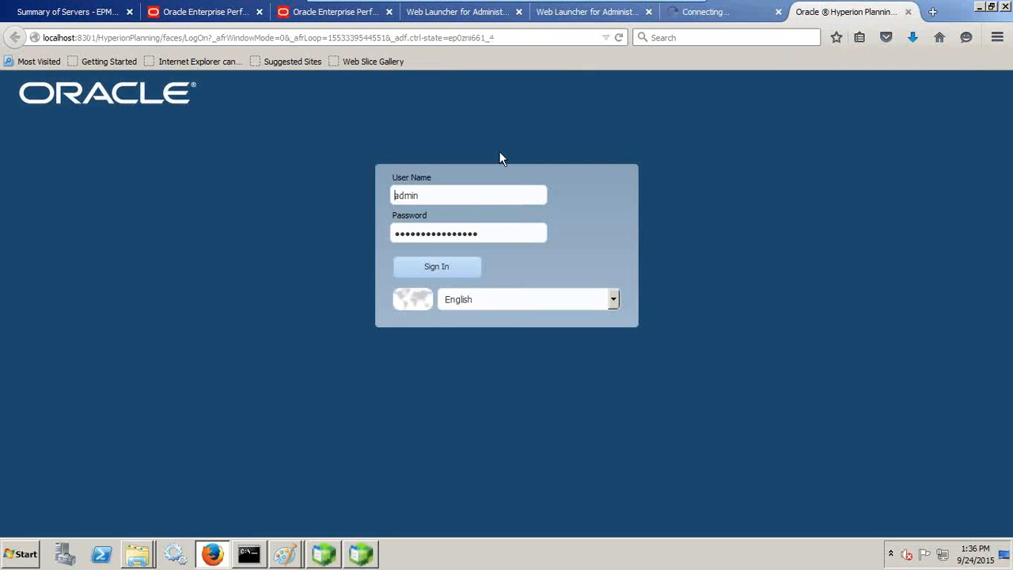
drag(476, 236, 380, 237)
text(welcome1)
key(Return)
Step: Resend, strip the session from the 8300 address, then re-sign in to Planning there
click(711, 13)
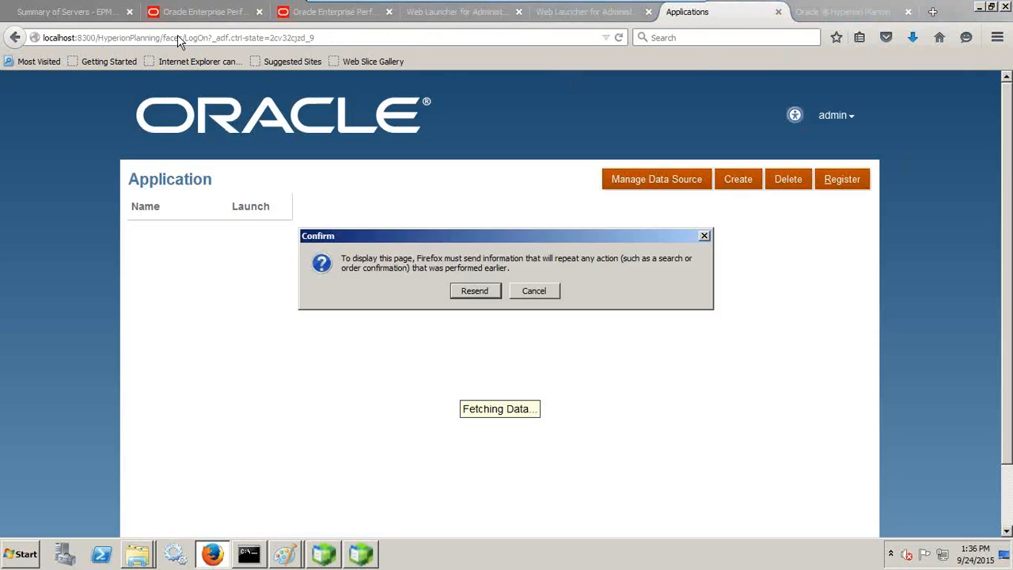
click(480, 292)
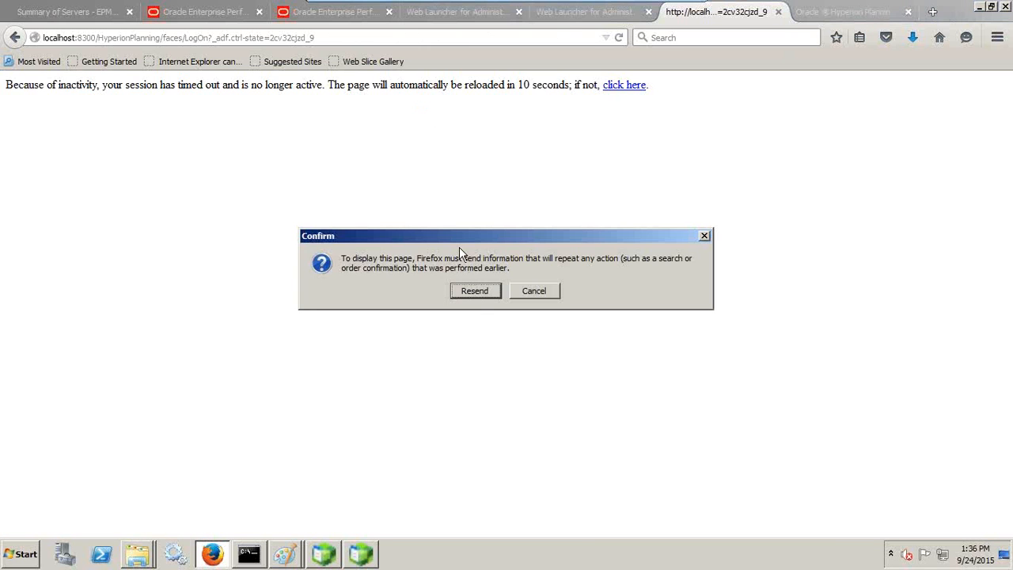
click(479, 291)
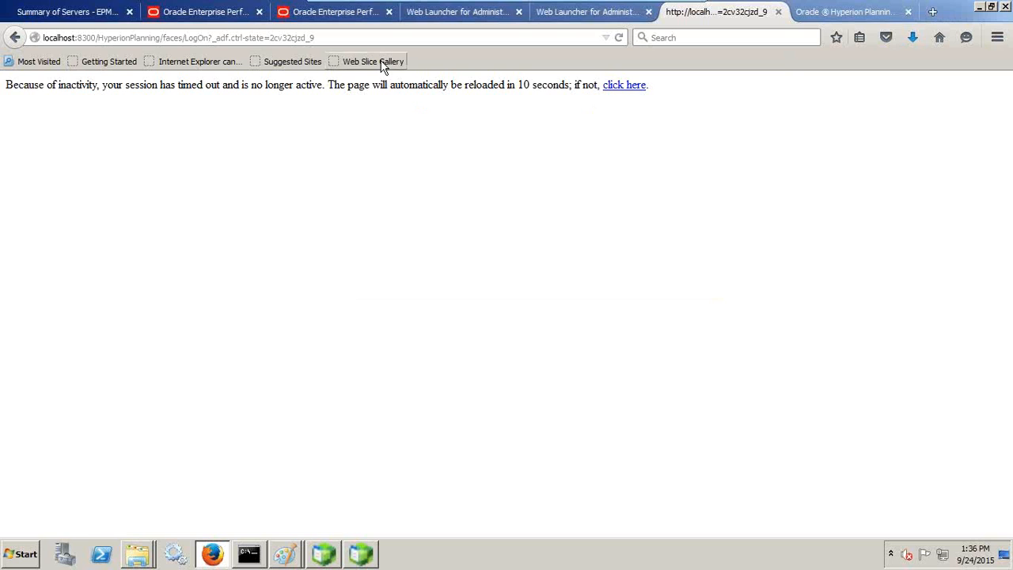
drag(164, 37, 490, 50)
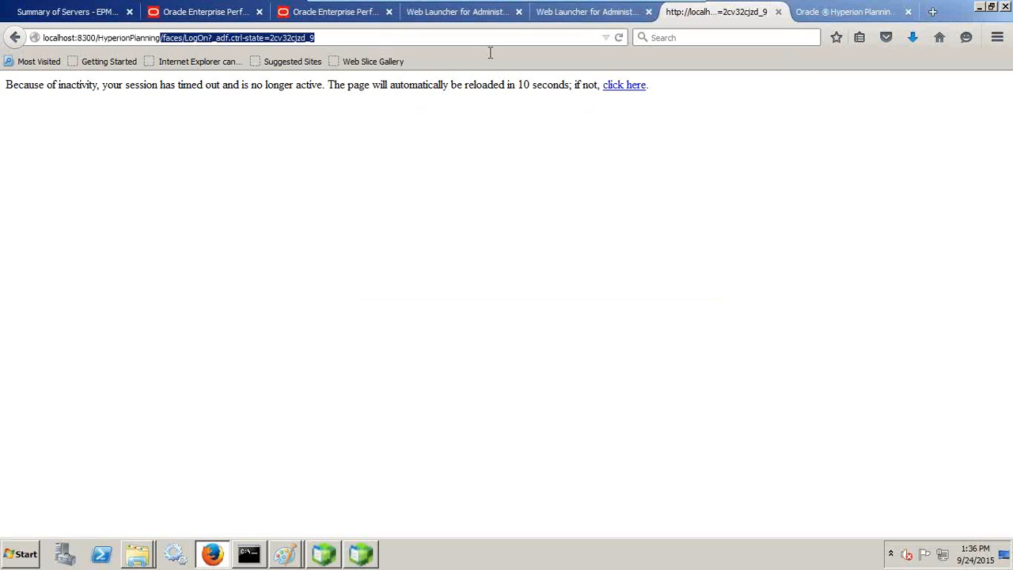
key(BackSpace)
key(Return)
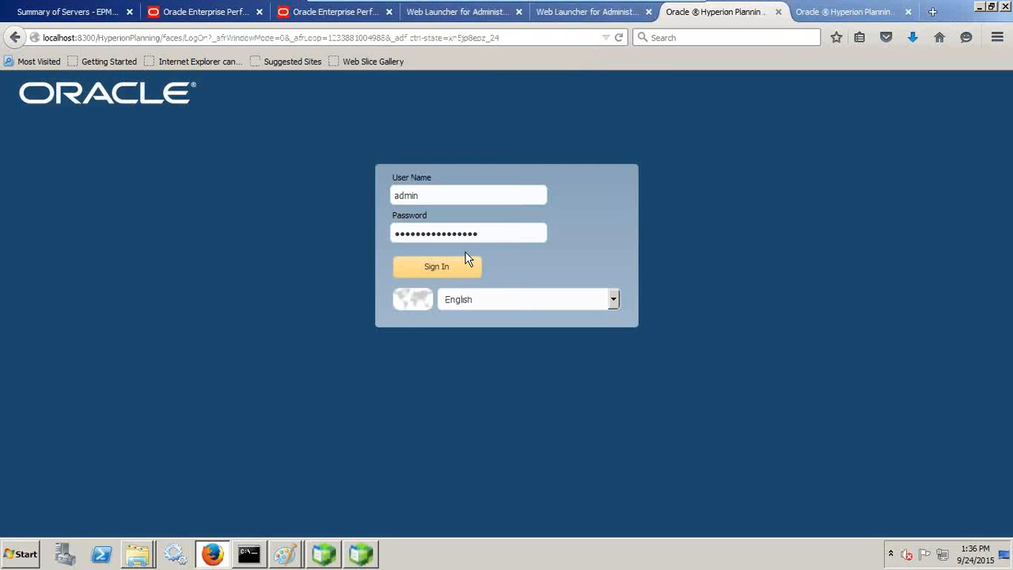
drag(479, 235, 299, 232)
text(welcome1)
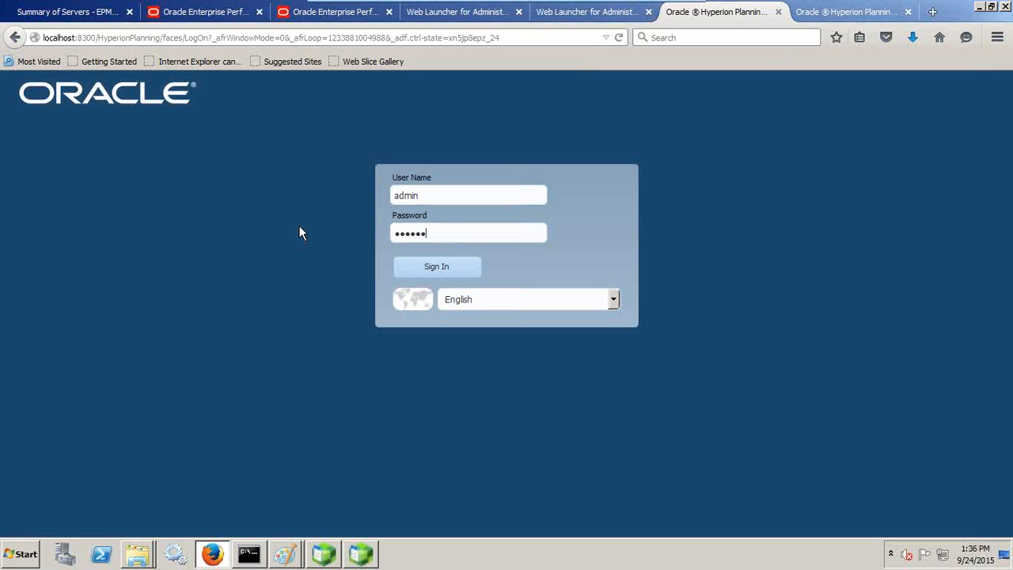
click(418, 267)
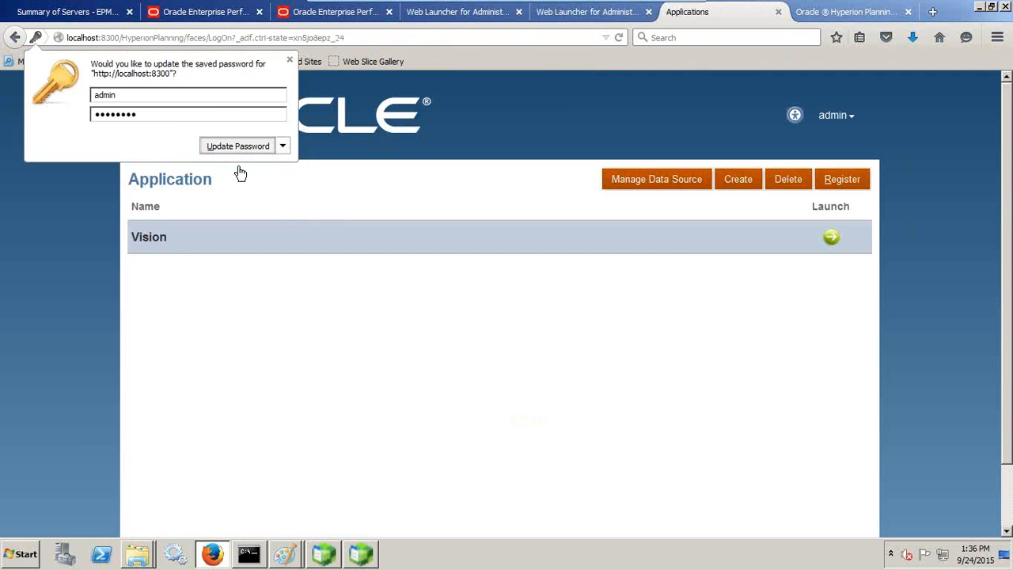
click(240, 173)
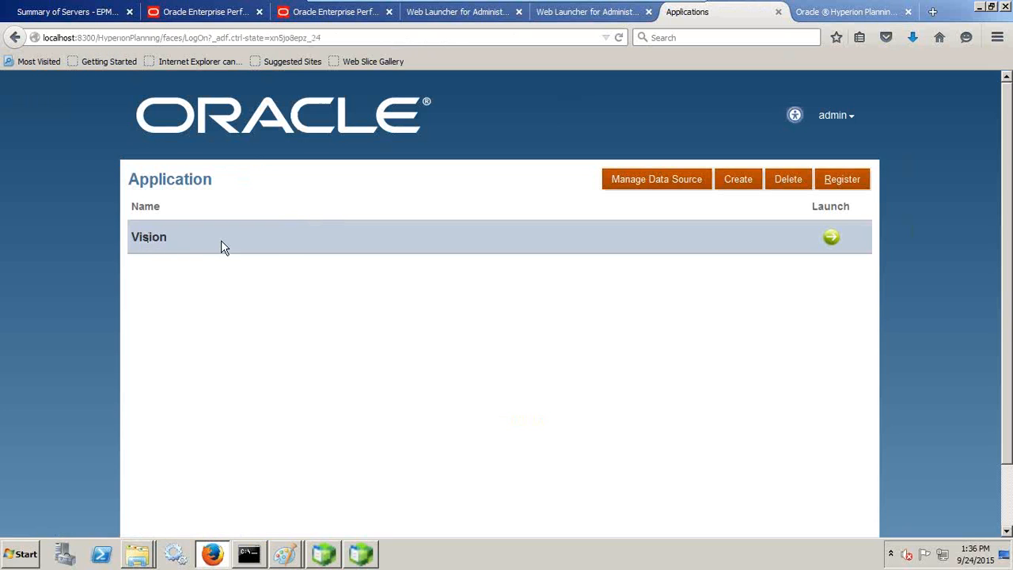
Step: Retype the password, sign in to Planning on port 8301, and save the updated password
click(826, 12)
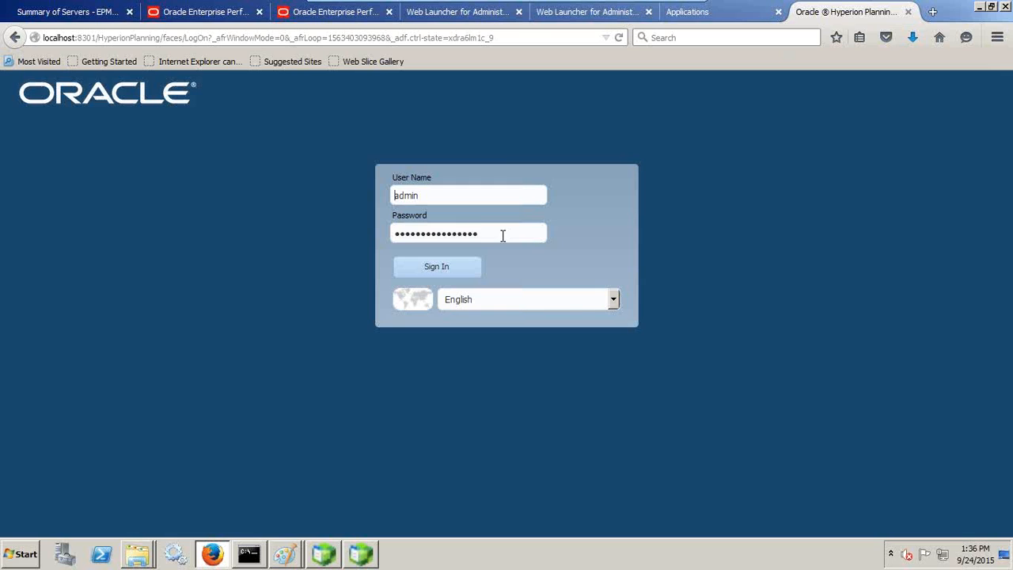
drag(502, 233, 371, 235)
text(wel)
key(Return)
drag(496, 234, 359, 231)
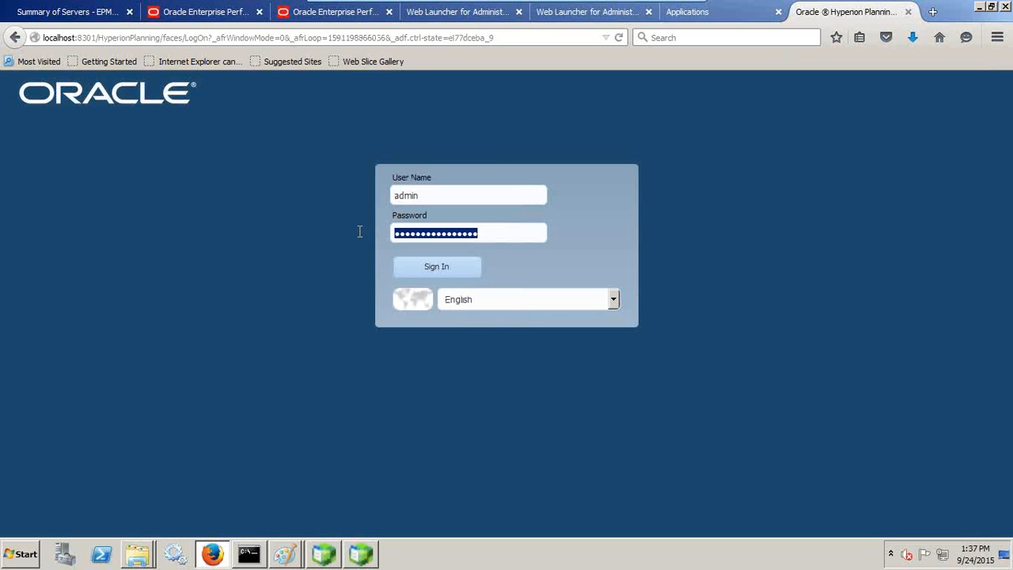
text(welcome1)
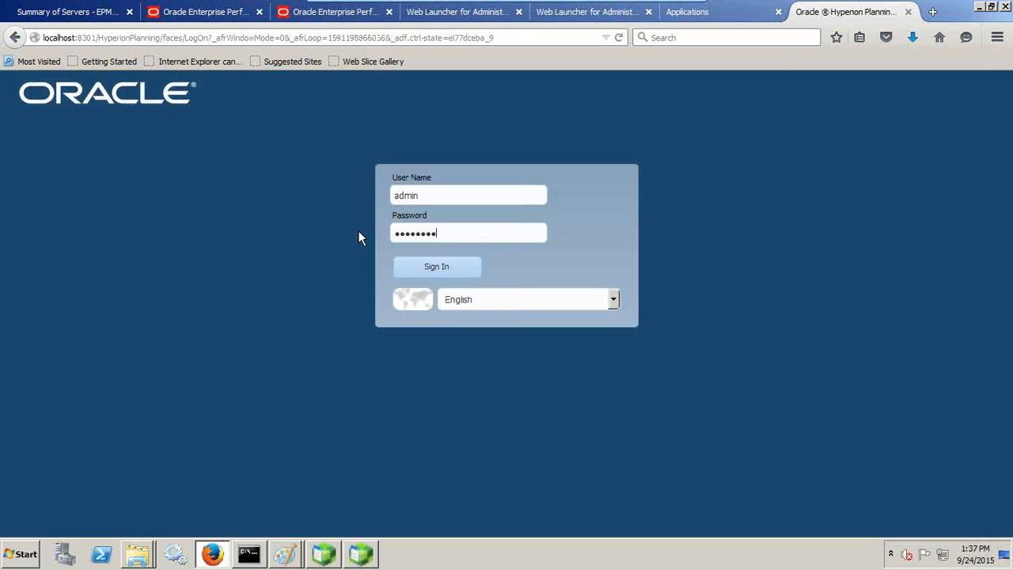
click(408, 268)
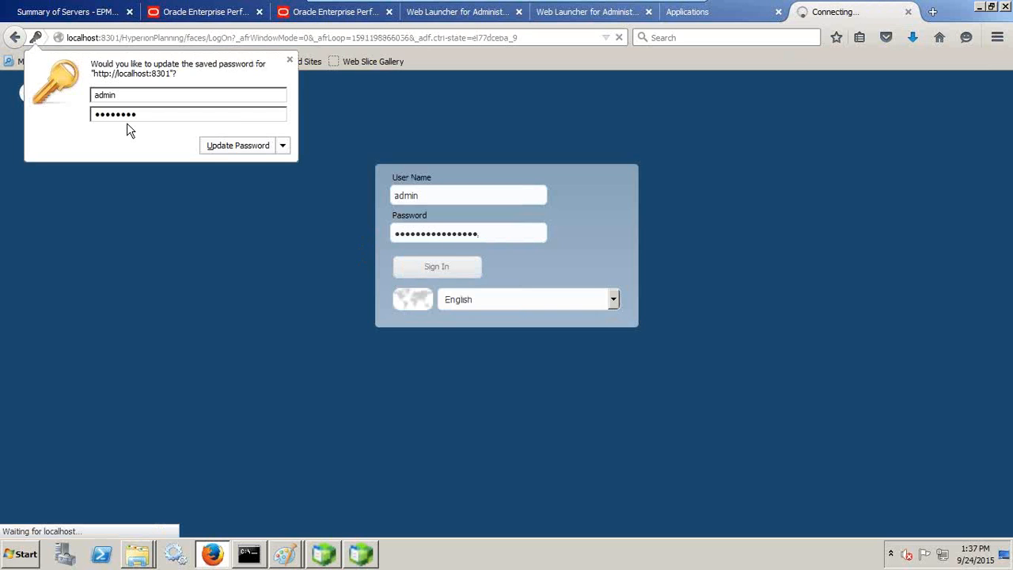
click(220, 146)
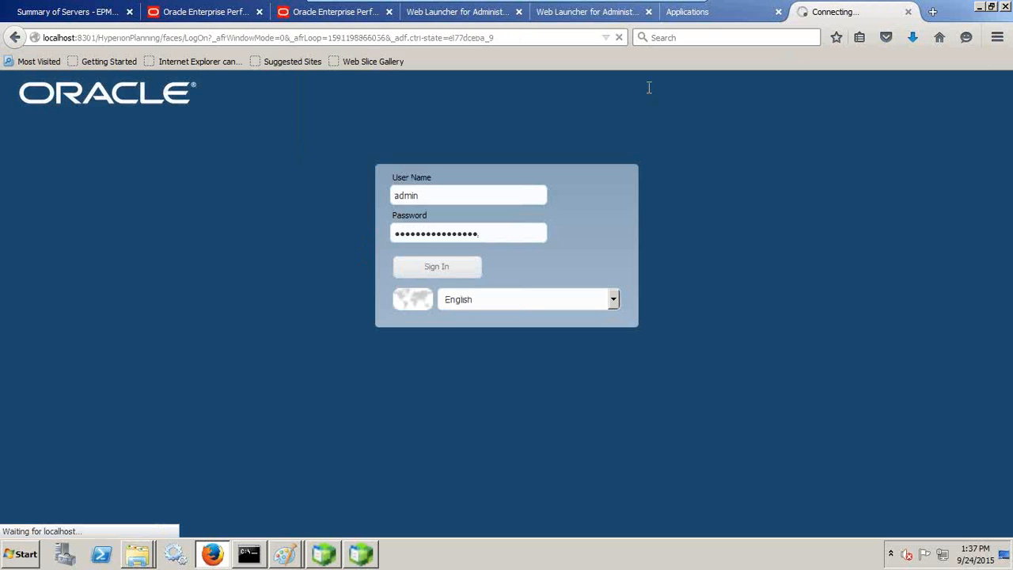
Step: Check the port 8300 application list, both Administration Services pages and the port 28080 Workspace
click(710, 19)
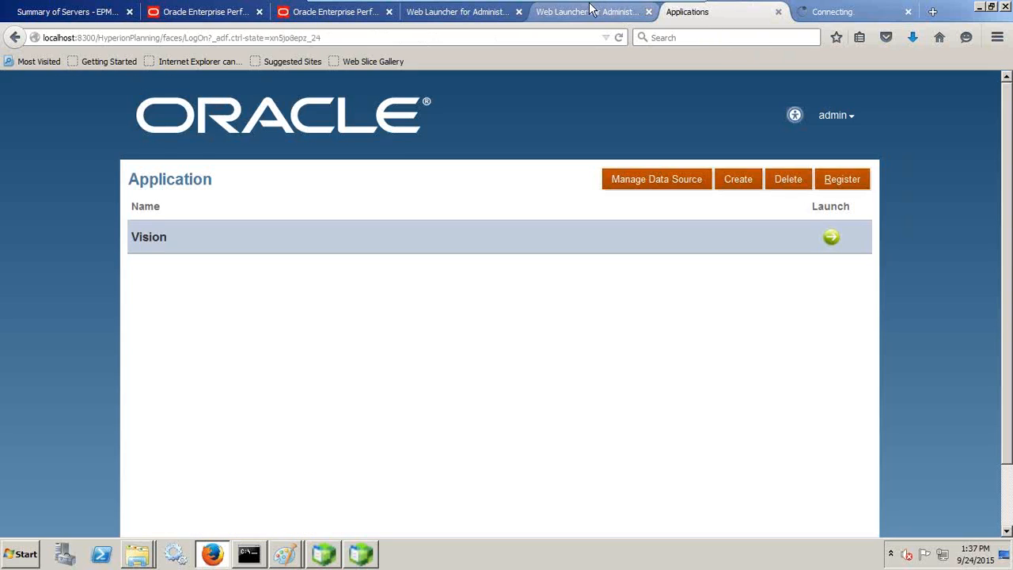
click(589, 12)
click(456, 14)
click(323, 16)
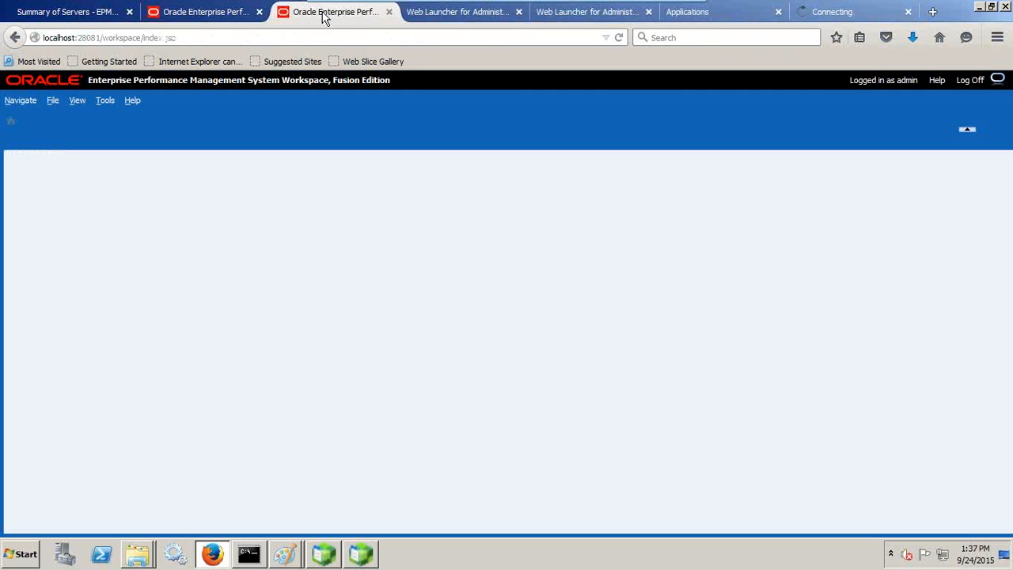
Step: Review the port 28081 Workspace, WebLogic summary, and the 8300 and 8301 Planning application lists
click(215, 16)
click(86, 13)
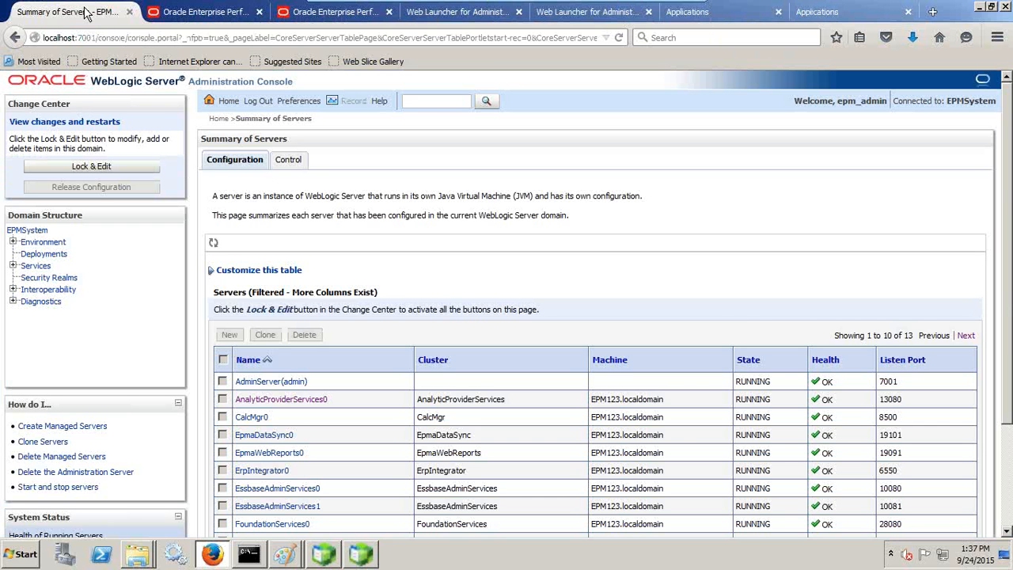
scroll(740, 315, down, 2)
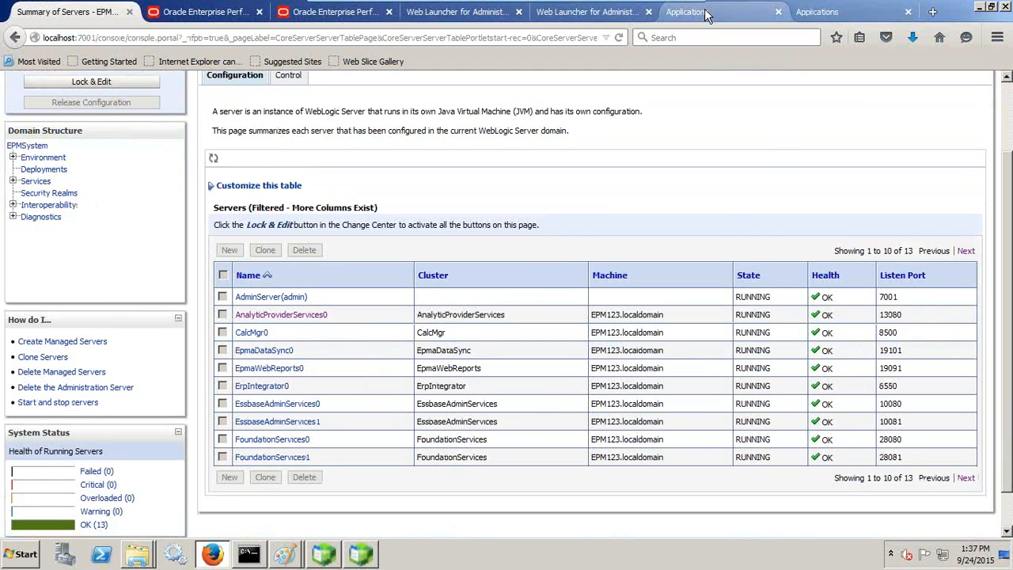
click(706, 16)
click(829, 12)
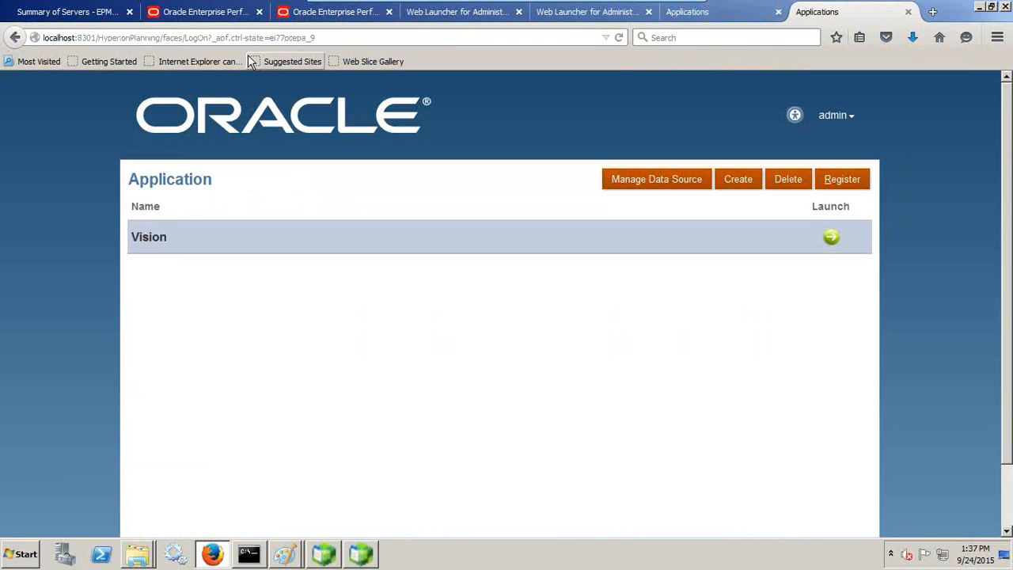
click(687, 11)
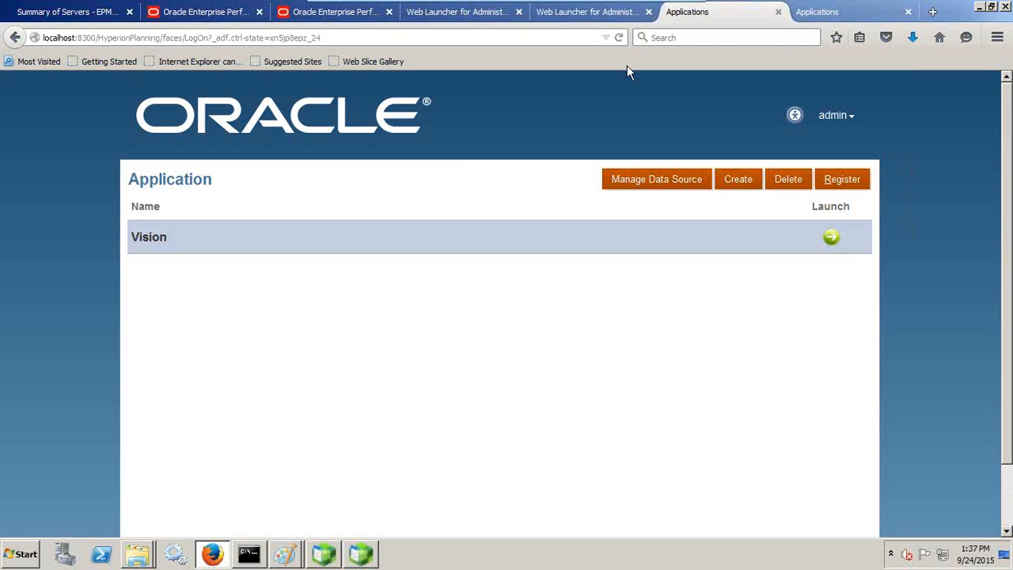
Step: Expand Security under EPM123.localdomain:1424 in the EAS console, then return to Planning applications
click(369, 550)
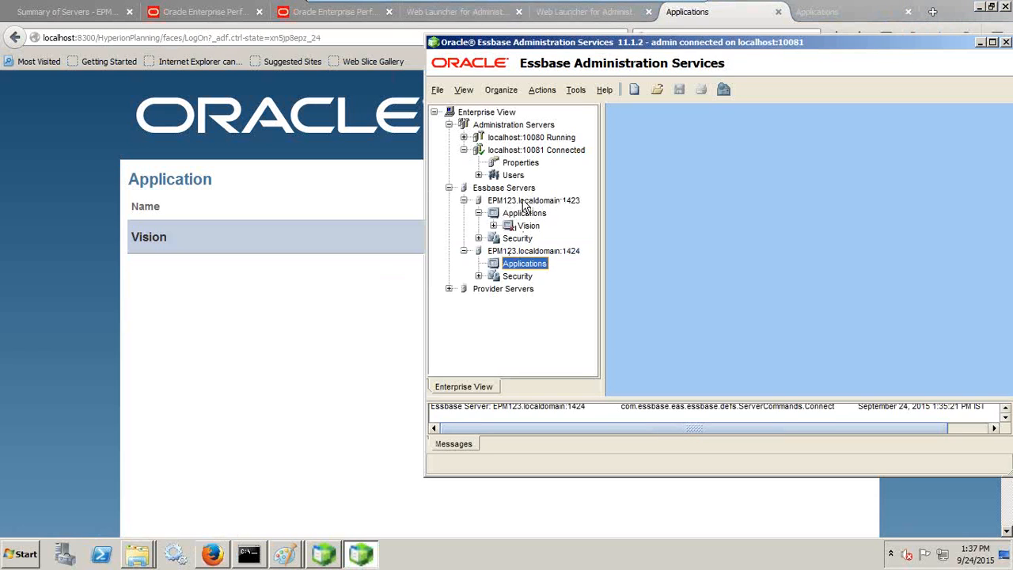
click(518, 252)
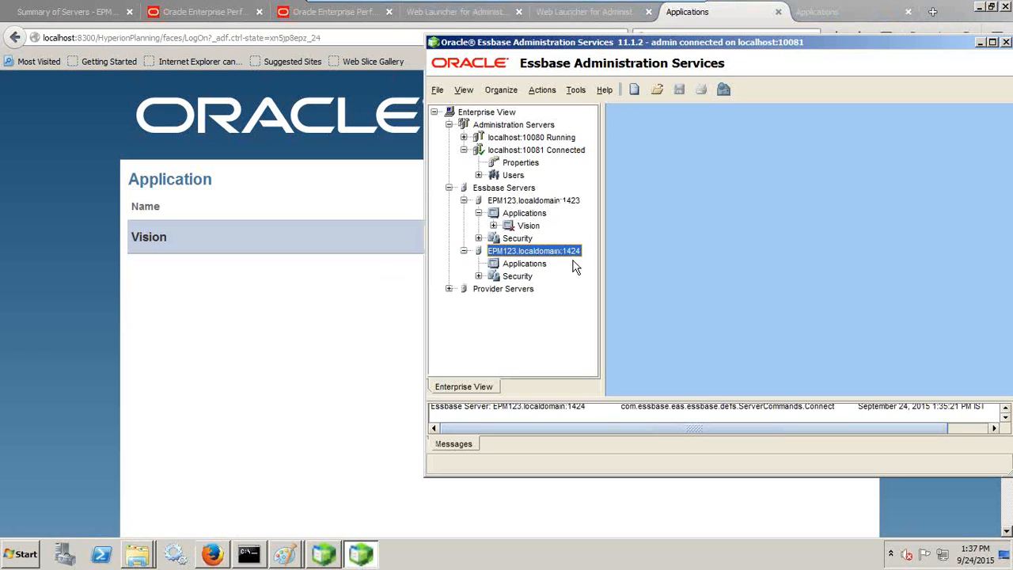
double_click(479, 276)
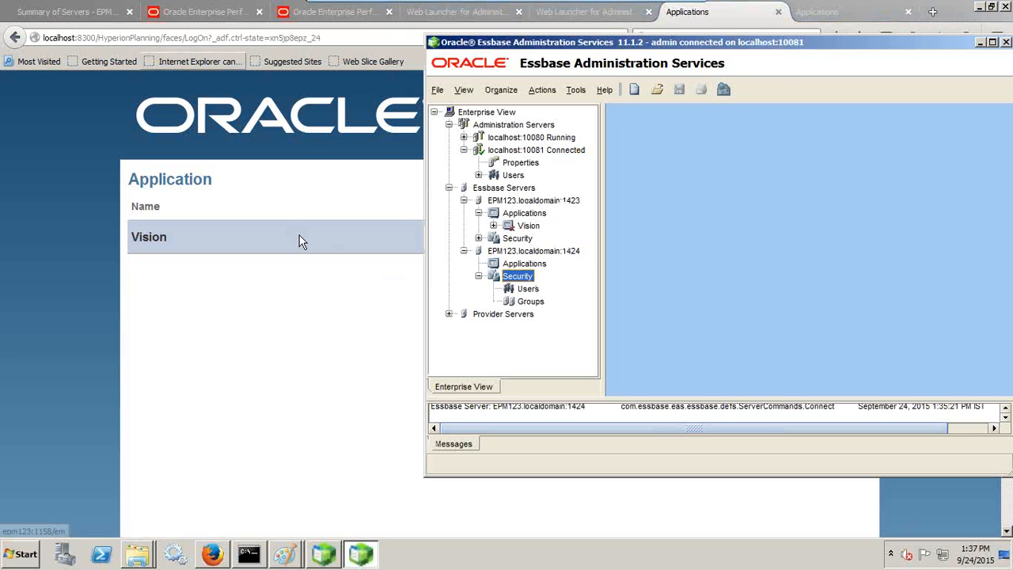
click(715, 11)
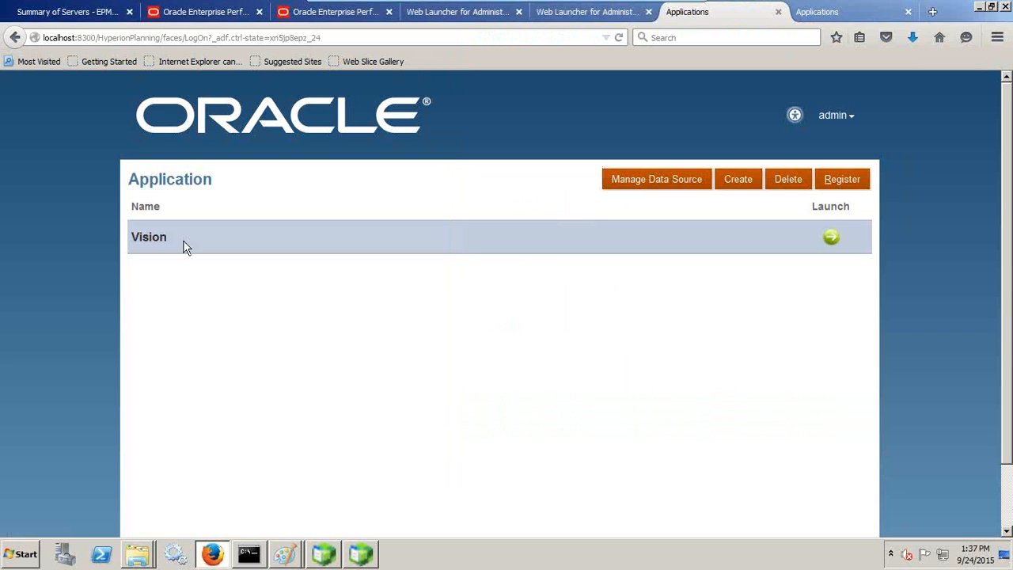
Step: Launch Vision from the port 8300 list, sign in, then launch Vision from the port 8301 list
click(830, 237)
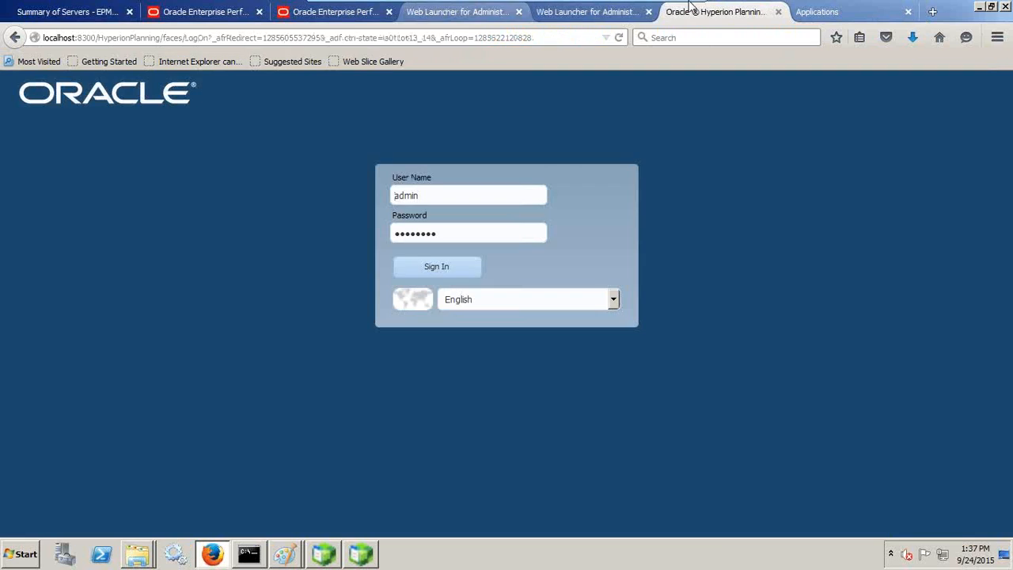
mouse_move(690, 6)
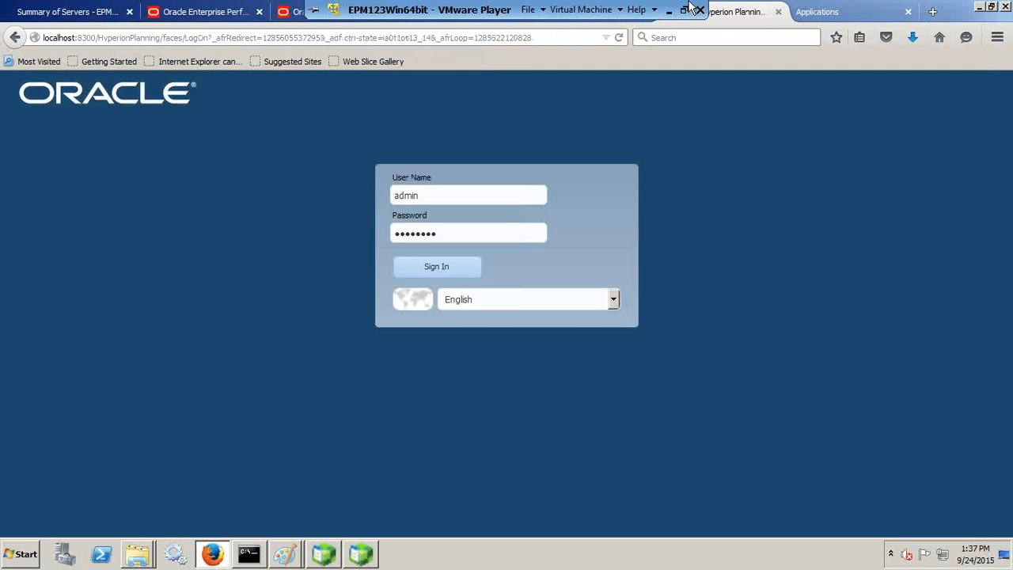
click(431, 266)
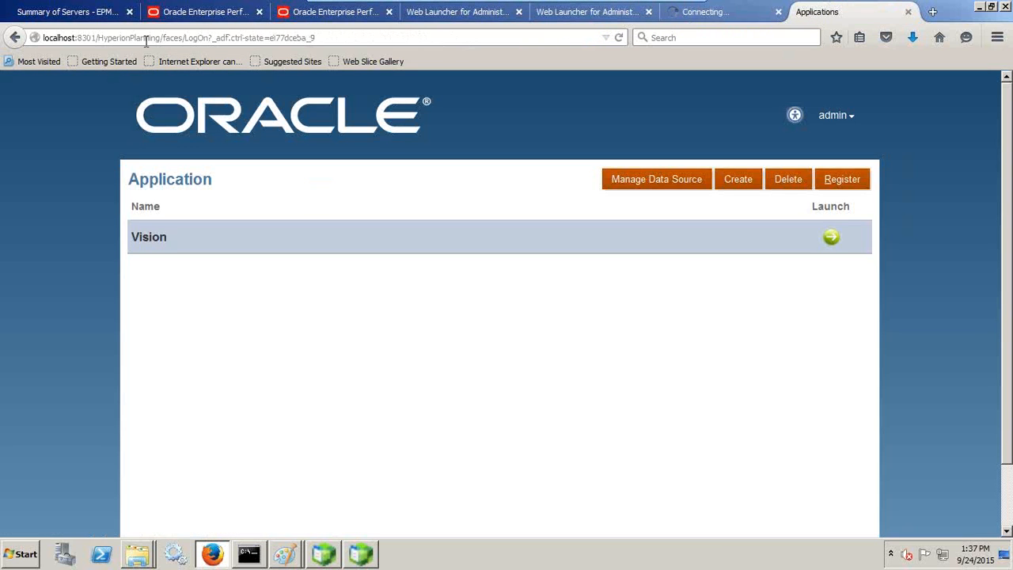
click(831, 239)
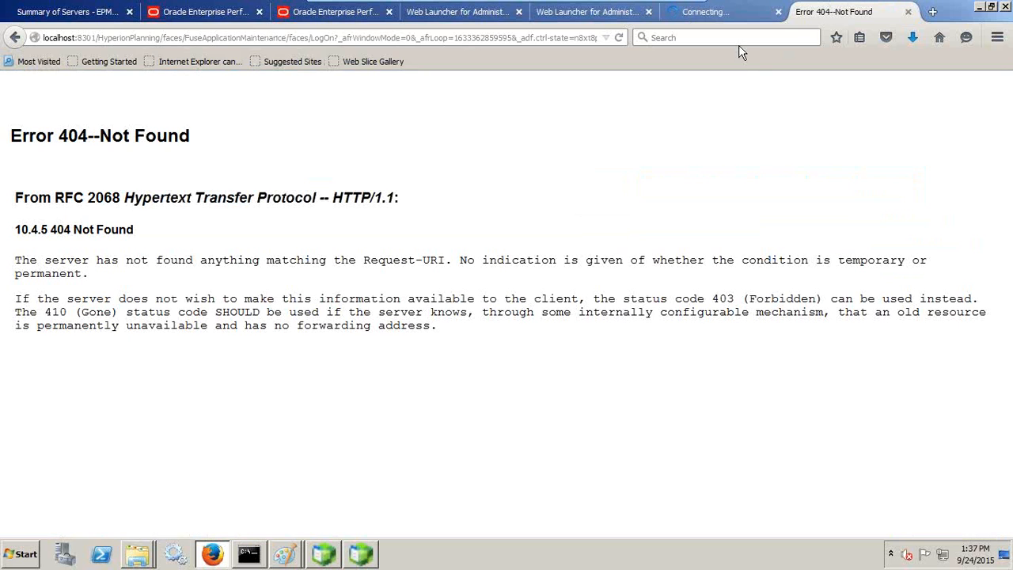
Step: Resend the page data, go back, and sign in to Planning again after the timeout
click(724, 13)
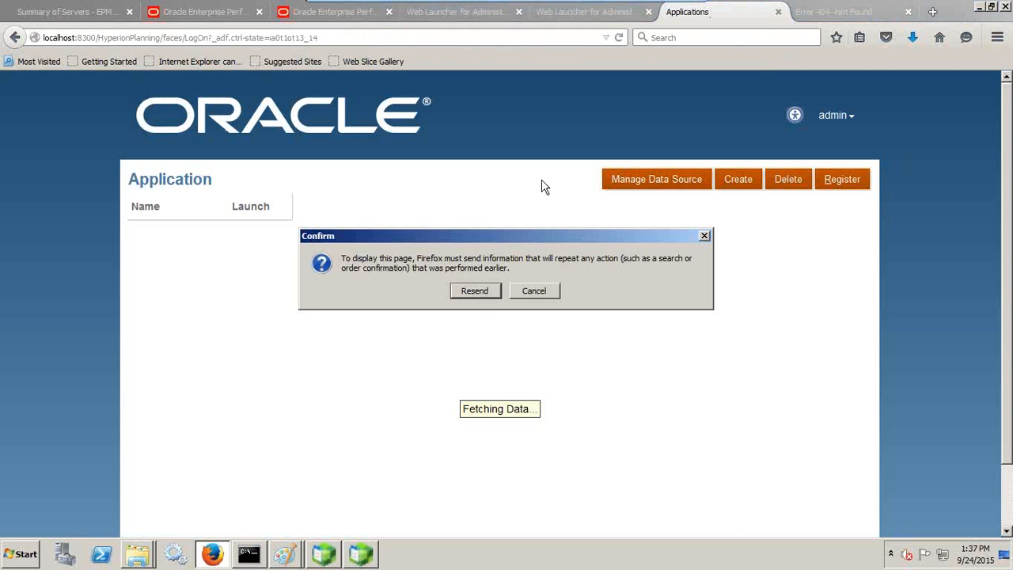
click(479, 293)
click(14, 38)
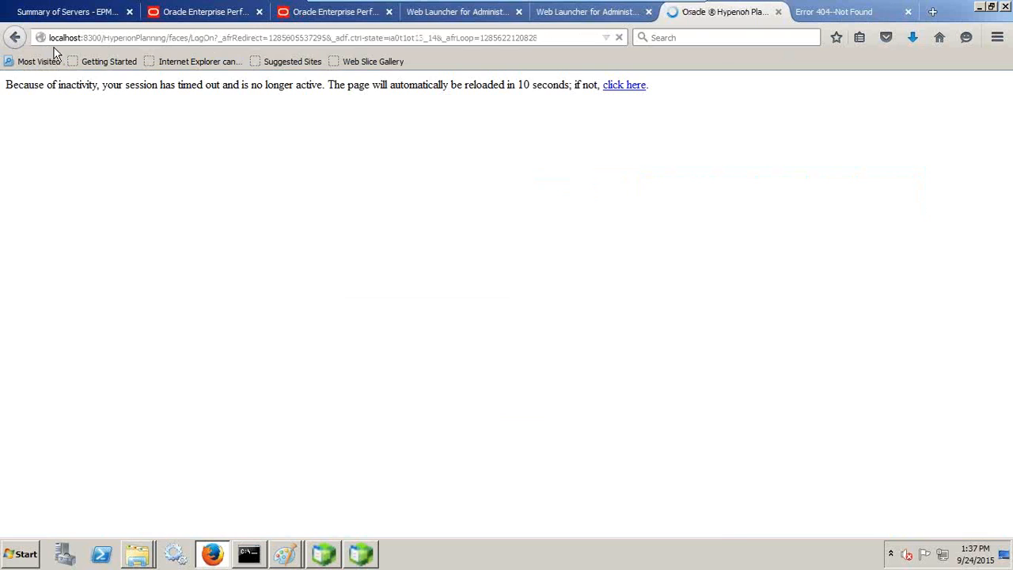
click(459, 266)
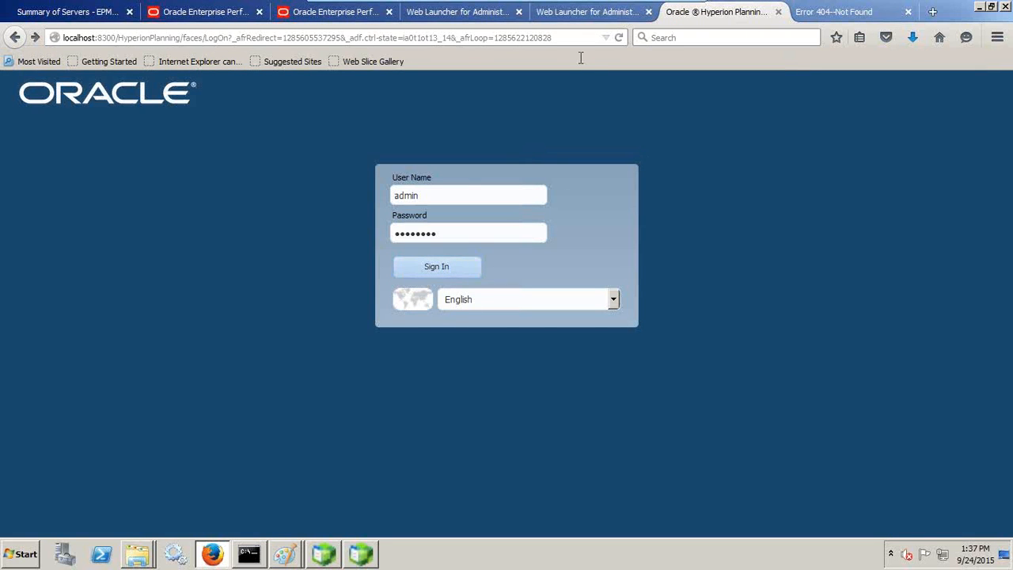
click(436, 267)
click(637, 79)
click(461, 271)
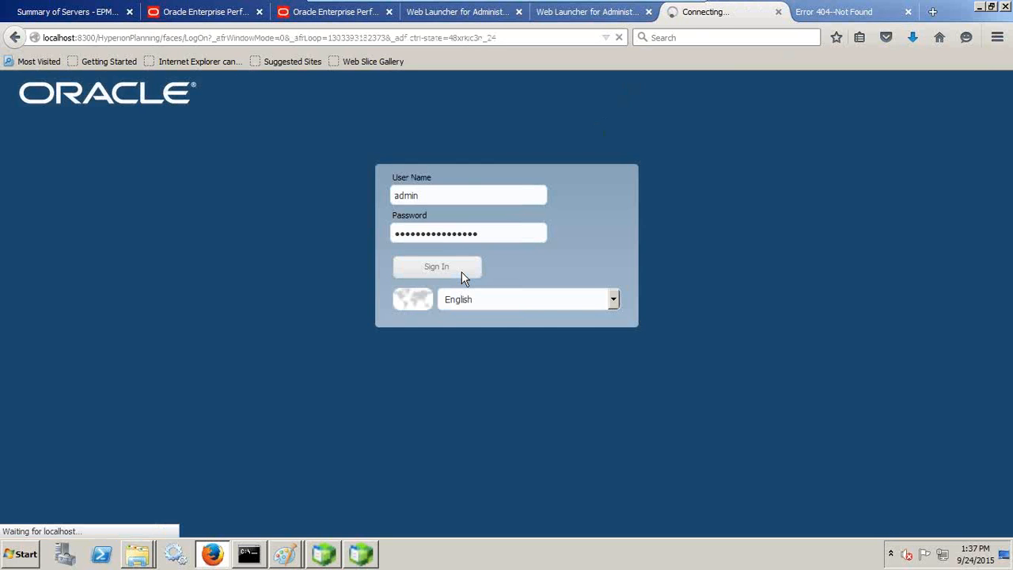
click(202, 17)
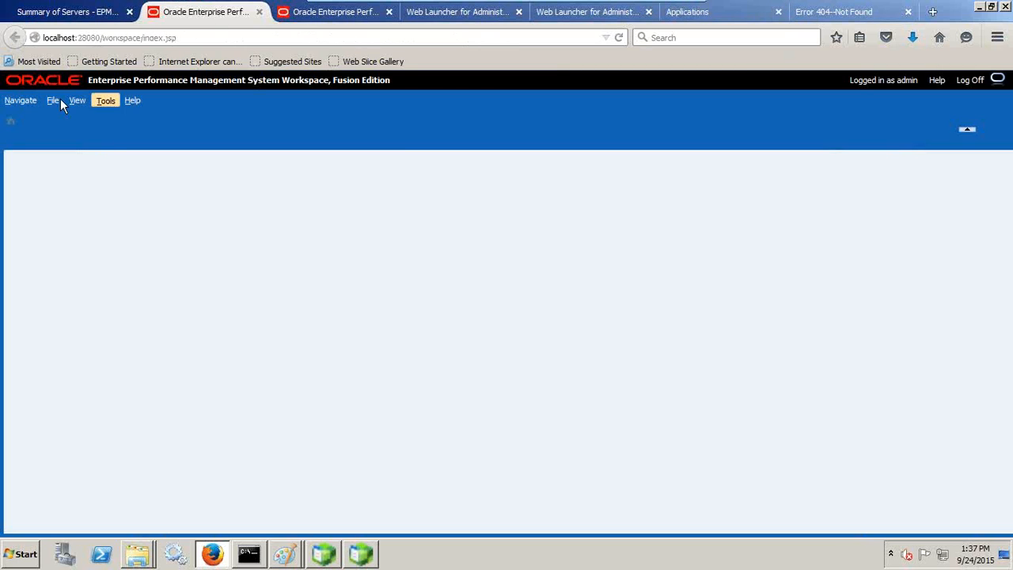
Step: Open the Vision Planning application via File > Open > Applications in the port 28080 Workspace
click(49, 102)
mouse_move(83, 121)
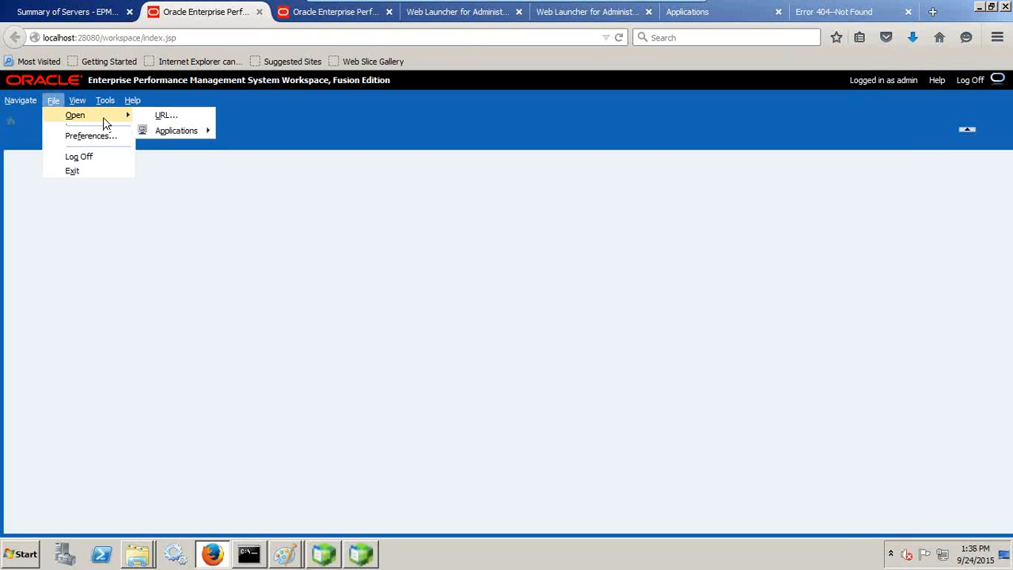
mouse_move(176, 131)
mouse_move(243, 146)
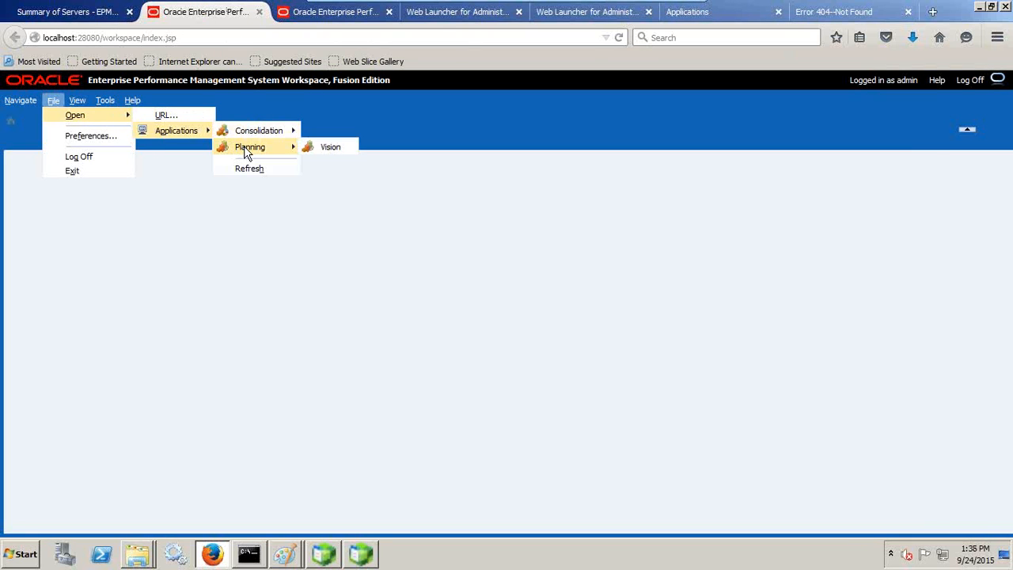
click(325, 148)
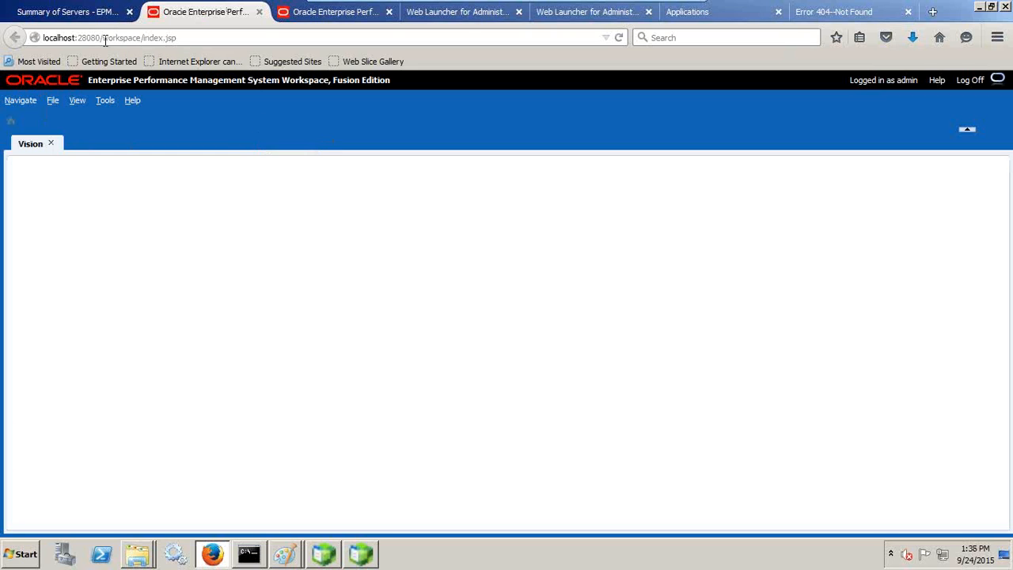
Step: Open the Vision Planning application the same way in the port 28081 Workspace
click(304, 11)
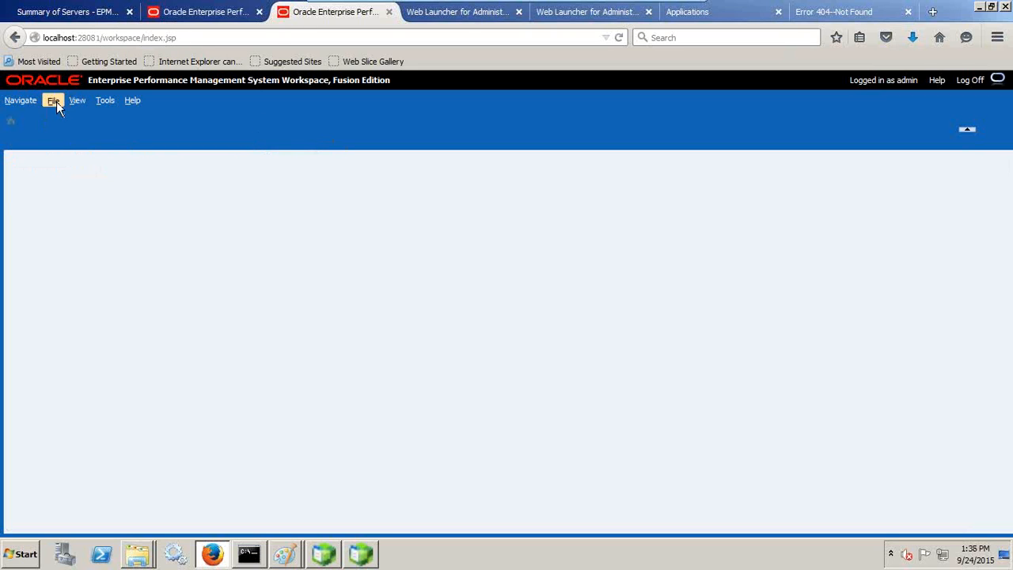
click(56, 101)
mouse_move(89, 117)
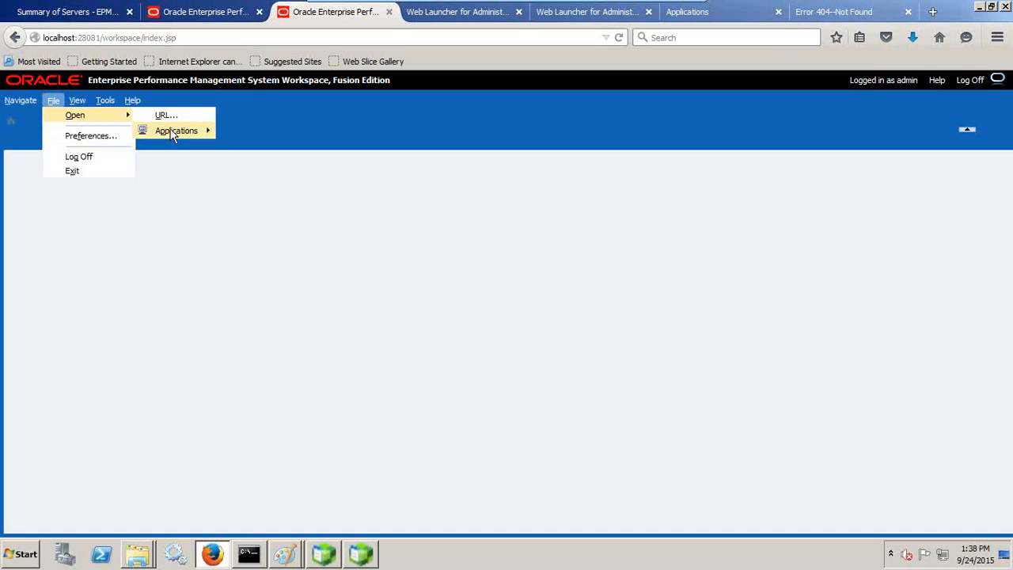
mouse_move(172, 132)
mouse_move(261, 146)
click(316, 146)
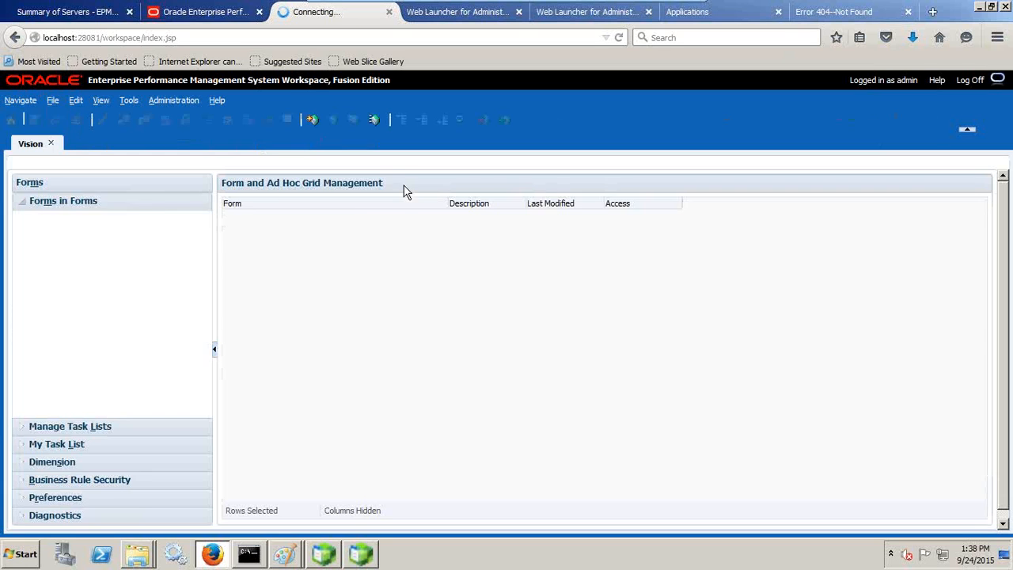
Step: Compare the empty Vision Forms pages between the port 28080 and 28081 Workspaces
click(237, 15)
click(305, 22)
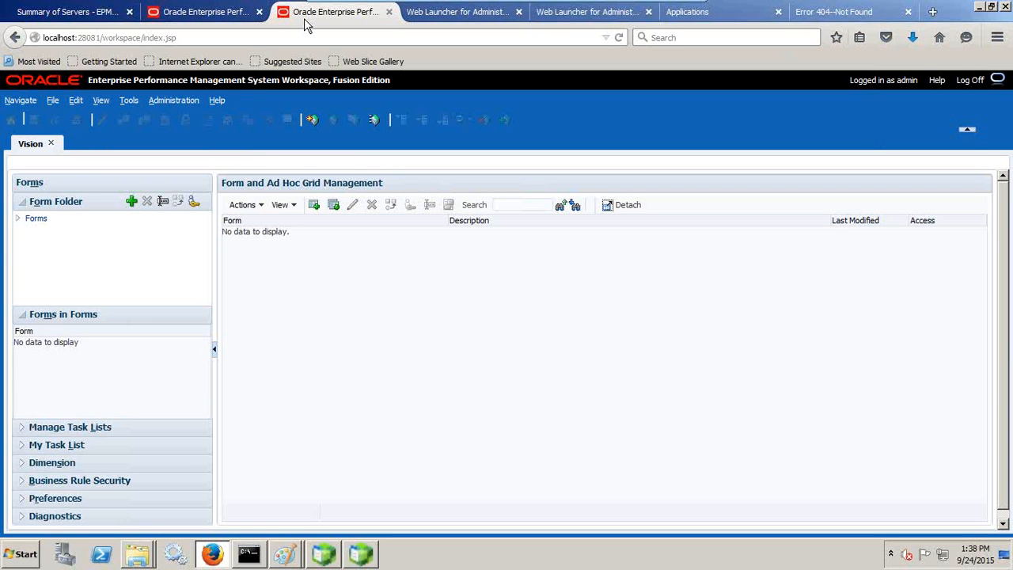
click(203, 14)
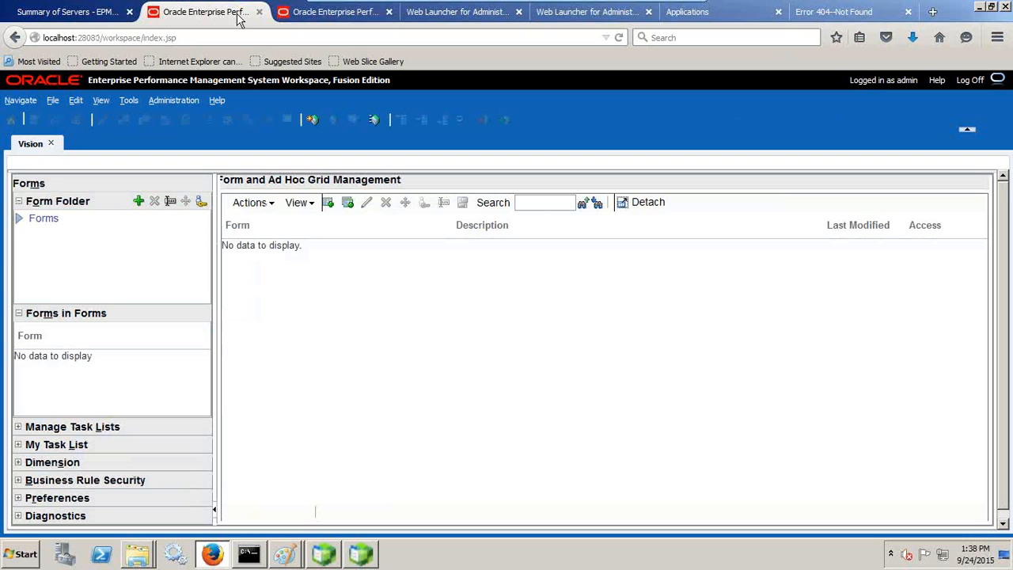
click(325, 12)
click(467, 12)
Step: Minimize VMware Player, bring PowerPoint in front of Notepad, and scroll the Essbase Multiple Instance slides
click(583, 12)
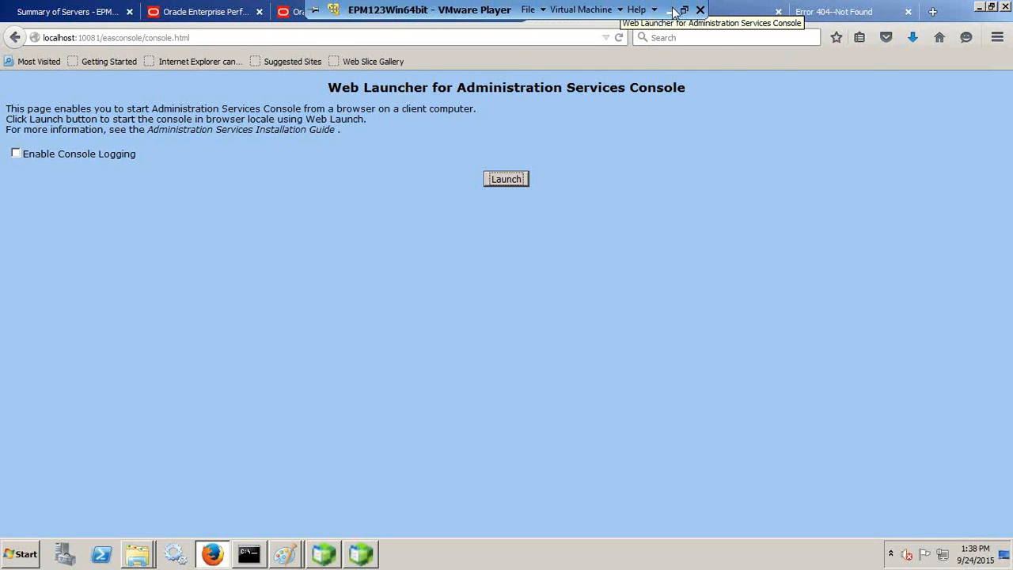
click(669, 5)
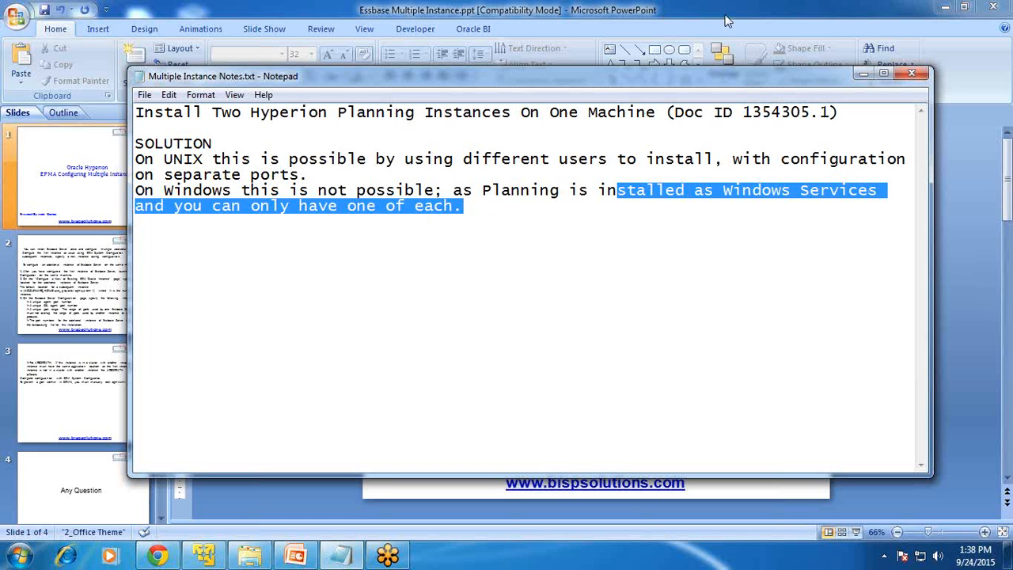
click(996, 251)
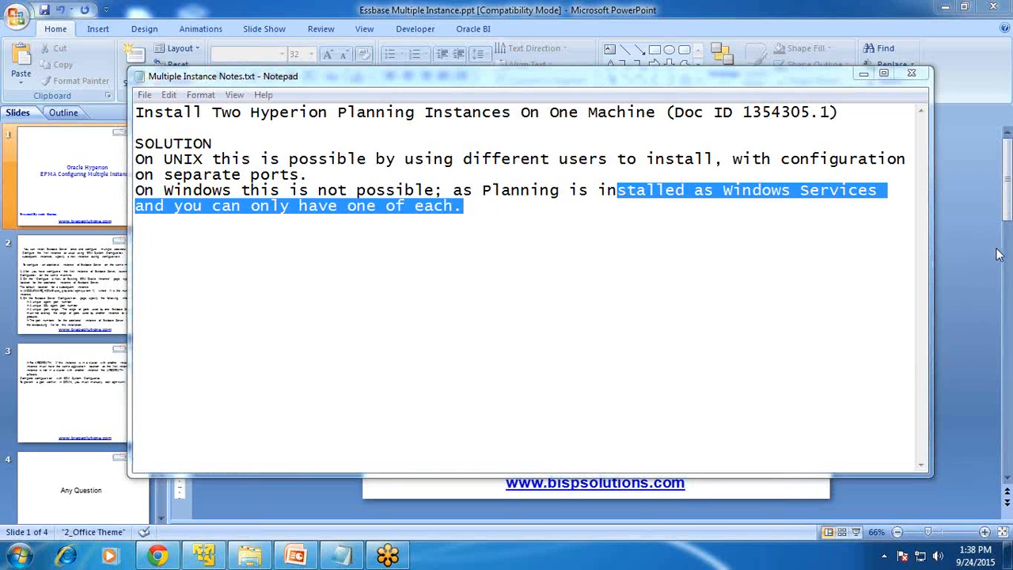
click(484, 7)
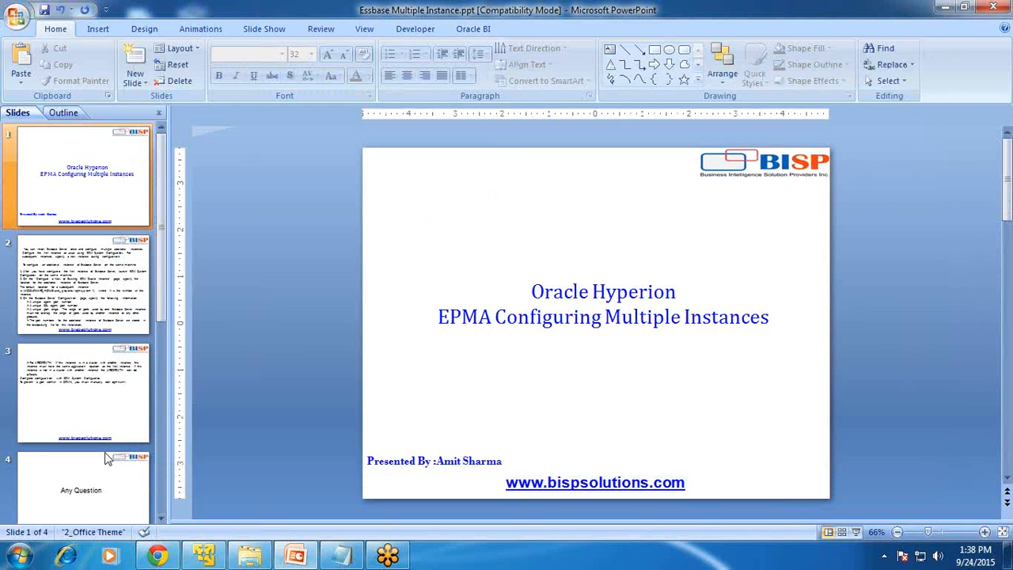
scroll(554, 316, down, 3)
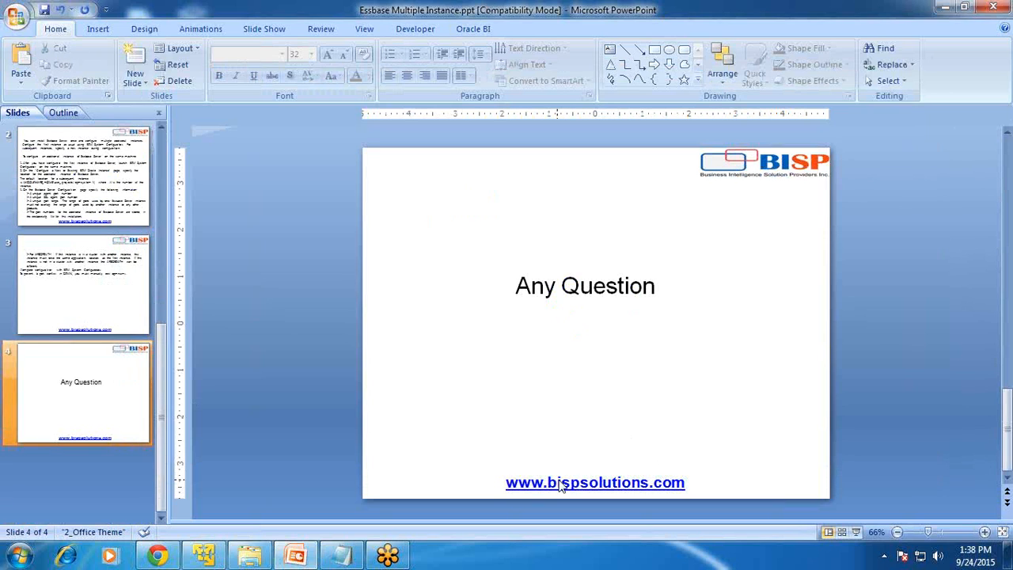